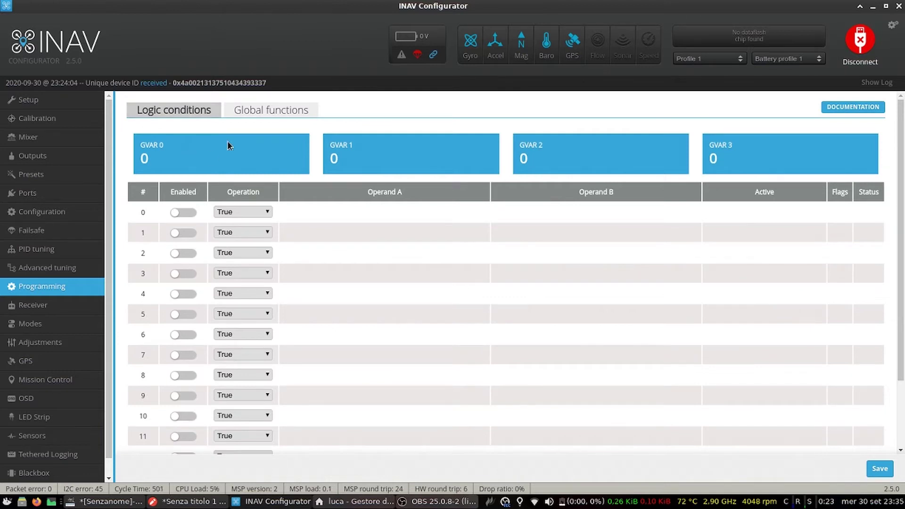
Step: Enable logic condition 0 and set it to Equal, comparing RC Channel 1 with the value 1200
{"action": "left_click", "coordinate": [255, 115]}
{"action": "left_click", "coordinate": [173, 113]}
{"action": "left_click", "coordinate": [187, 212]}
{"action": "left_click", "coordinate": [227, 214]}
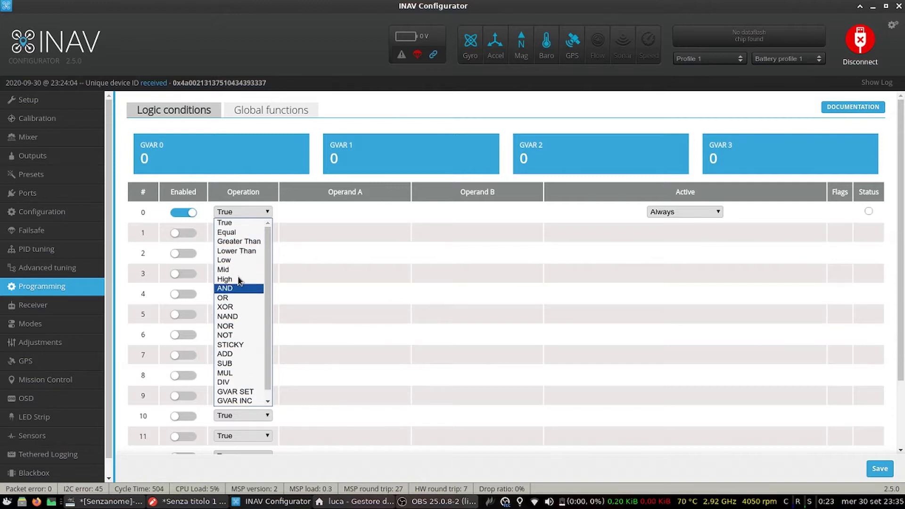
{"action": "left_click", "coordinate": [339, 216]}
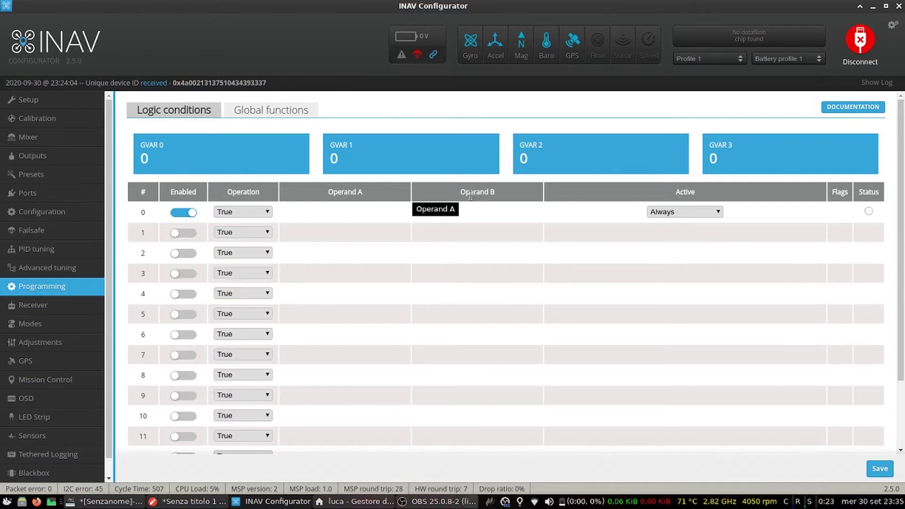
{"action": "left_click", "coordinate": [240, 215]}
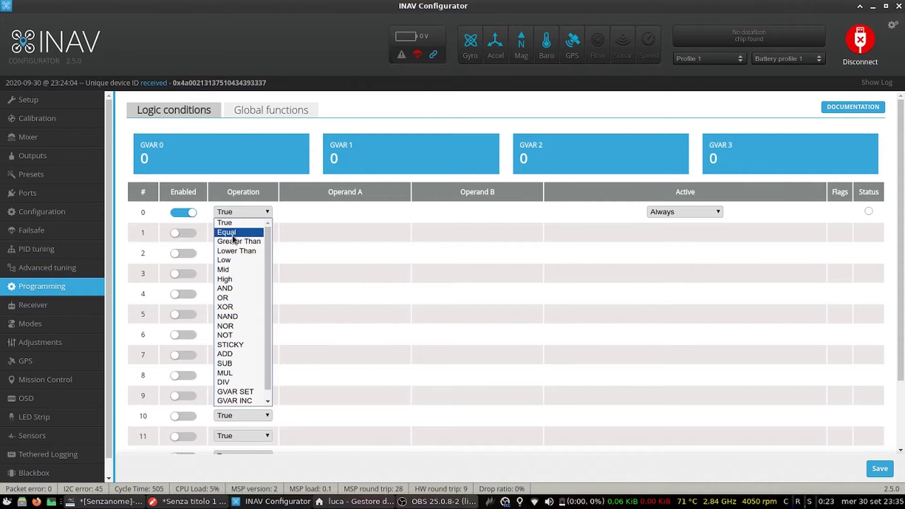
{"action": "left_click", "coordinate": [233, 236]}
{"action": "left_click", "coordinate": [321, 212]}
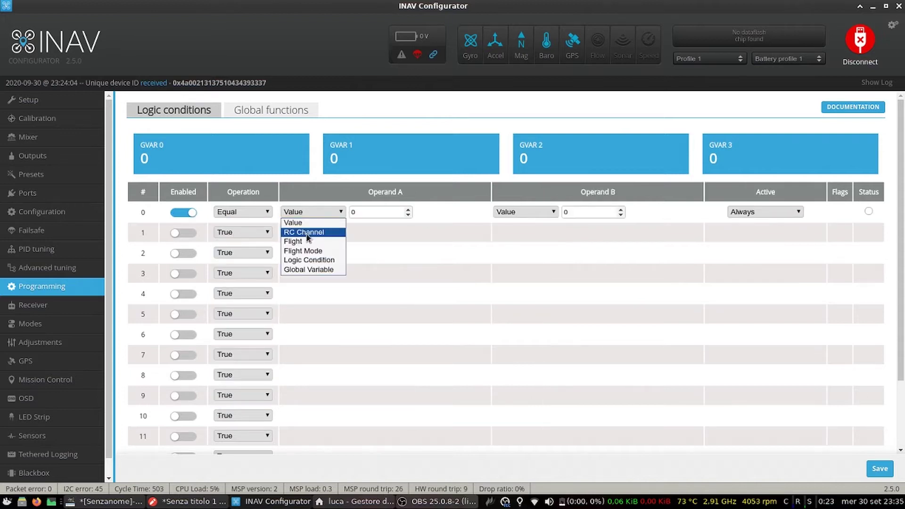
{"action": "left_click", "coordinate": [306, 233]}
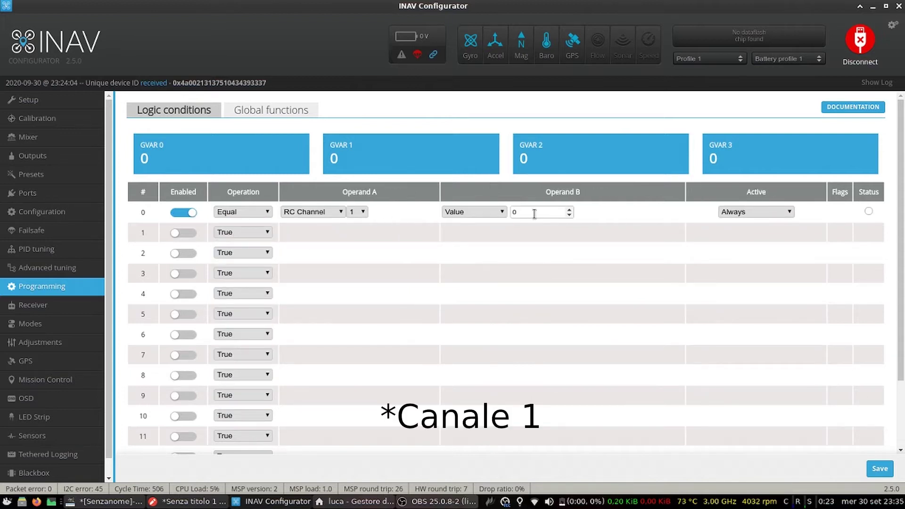
{"action": "key", "text": "BackSpace"}
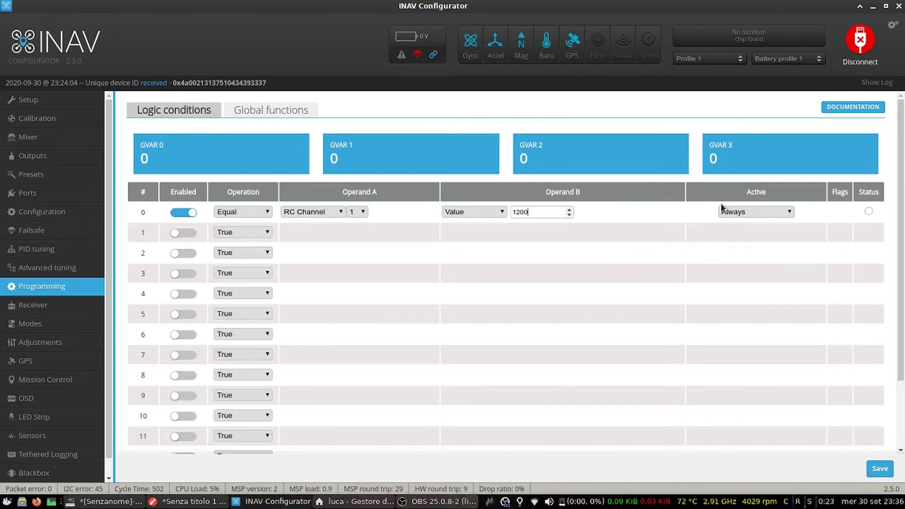
Step: Enable logic condition 1 as a Lower Than operation with RC Channel 2 as operand A
{"action": "left_click", "coordinate": [183, 233]}
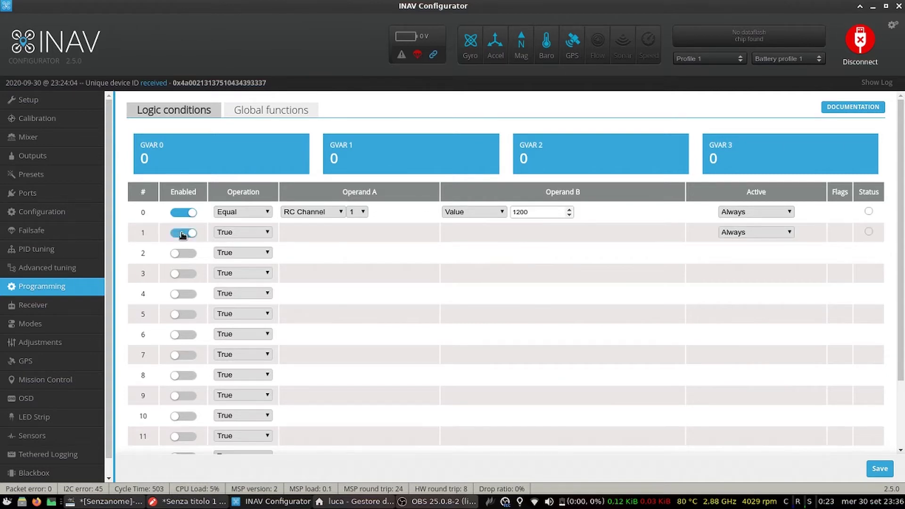
{"action": "left_click", "coordinate": [236, 232]}
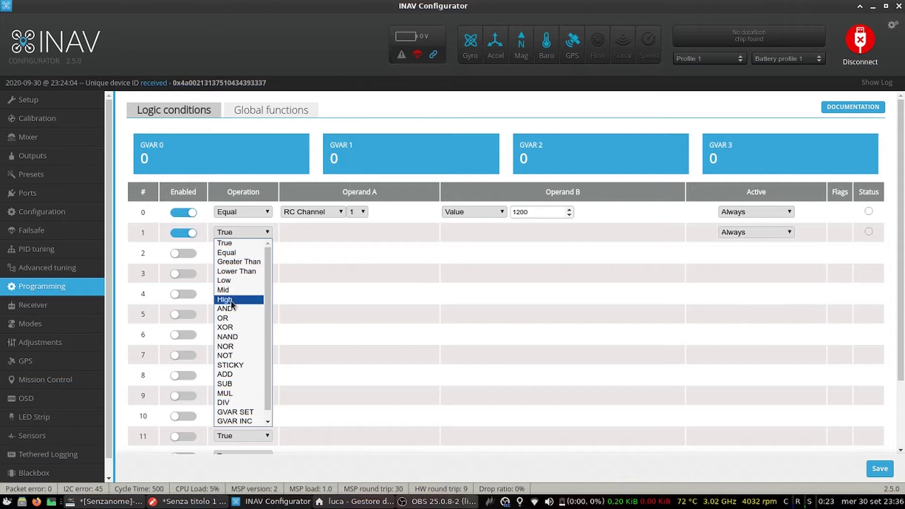
{"action": "scroll", "coordinate": [237, 360], "scroll_direction": "down", "scroll_amount": 1}
{"action": "scroll", "coordinate": [237, 360], "scroll_direction": "up", "scroll_amount": 1}
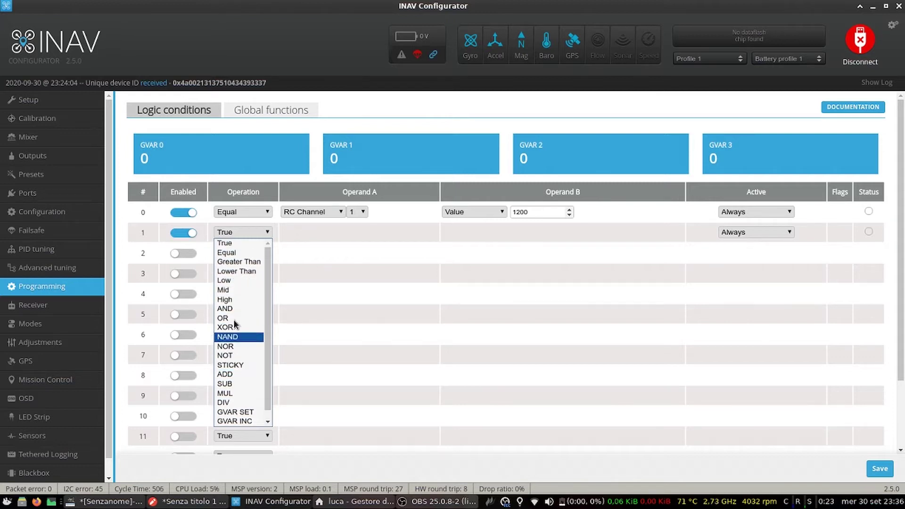
{"action": "left_click", "coordinate": [236, 272]}
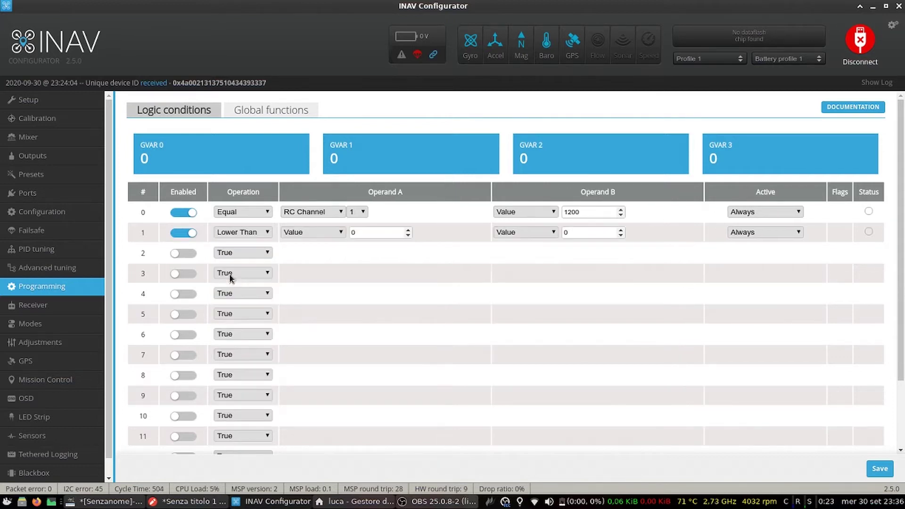
{"action": "left_click", "coordinate": [306, 234]}
{"action": "left_click", "coordinate": [302, 252]}
{"action": "left_click", "coordinate": [353, 234]}
{"action": "left_click", "coordinate": [362, 246]}
Step: Set operand B of logic condition 1 to 1500 and make it active on Logic Condition 0
{"action": "left_click", "coordinate": [532, 234]}
{"action": "key", "text": "BackSpace"}
{"action": "type", "text": "15"}
{"action": "left_click", "coordinate": [728, 232]}
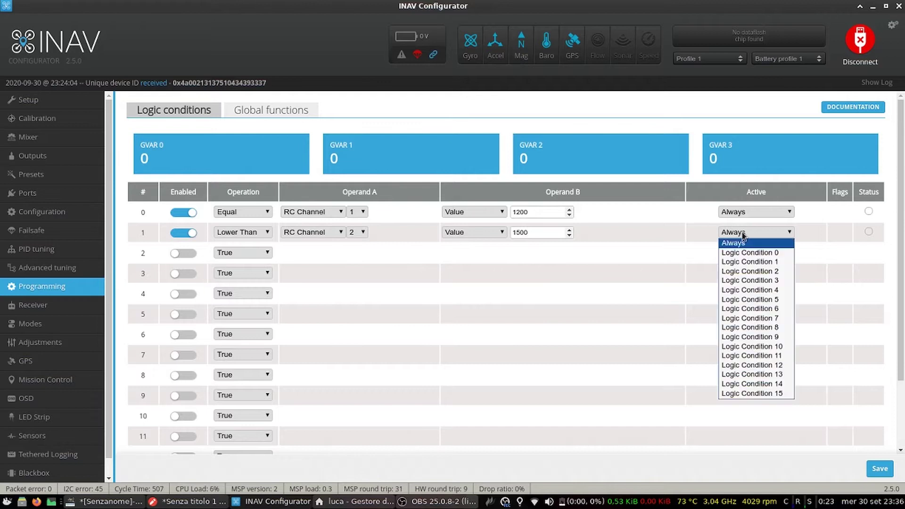
{"action": "left_click", "coordinate": [738, 255]}
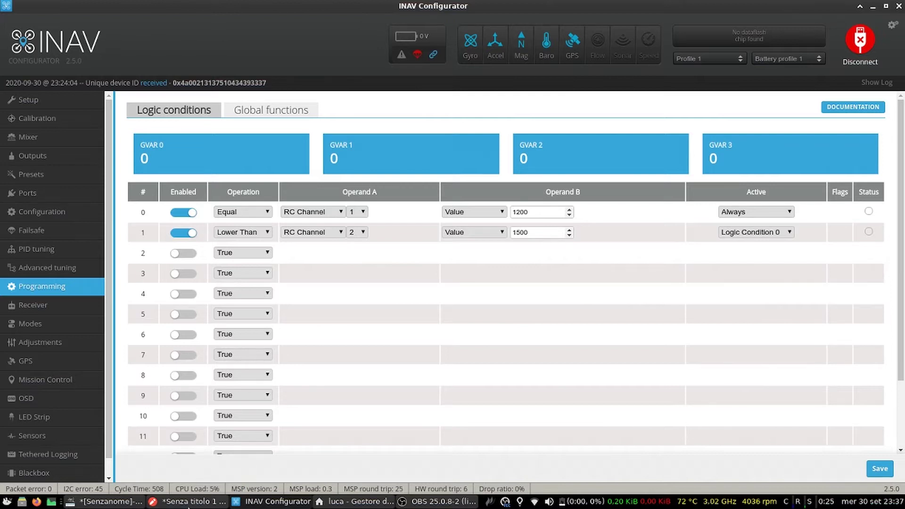
Step: Switch to the Mousepad note, insert channel number 1 after the first RC CHANNEL in the expression, and select the expression
{"action": "left_click", "coordinate": [191, 501]}
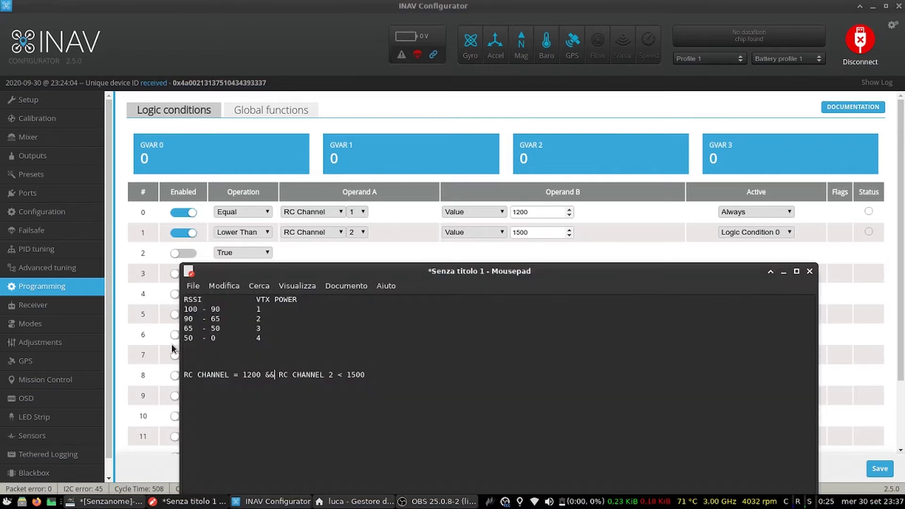
{"action": "left_click", "coordinate": [235, 375]}
{"action": "type", "text": "1"}
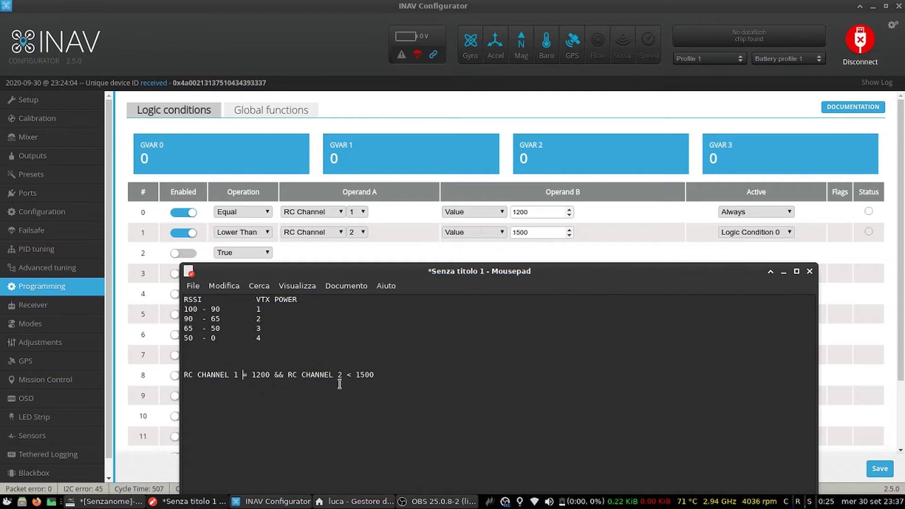
{"action": "left_click_drag", "start_coordinate": [390, 375], "coordinate": [211, 376]}
Step: Return to INAV Configurator and enable global function 0 with its activation condition kept at Always
{"action": "left_click", "coordinate": [240, 142]}
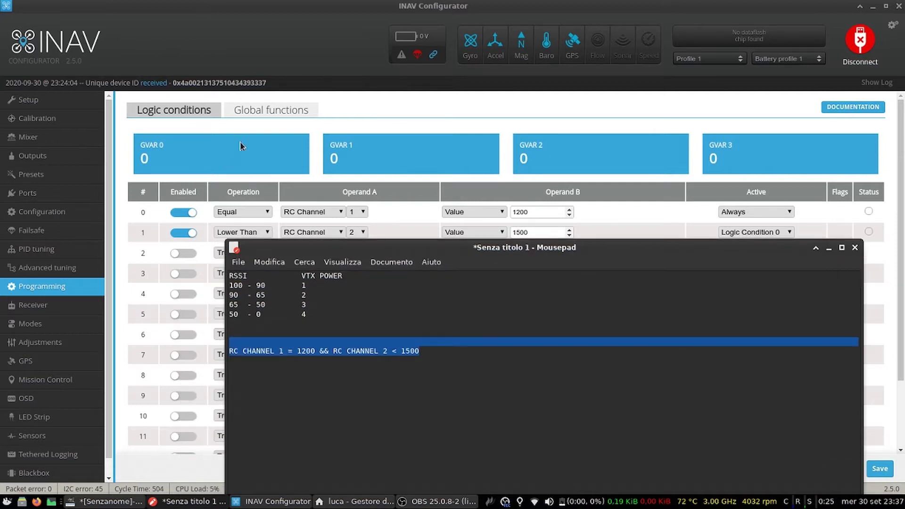
{"action": "left_click", "coordinate": [274, 113]}
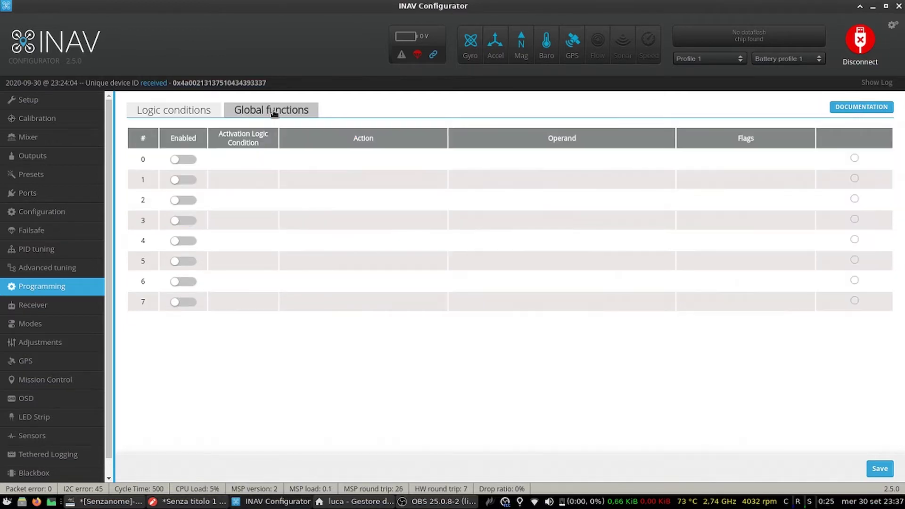
{"action": "left_click", "coordinate": [183, 160]}
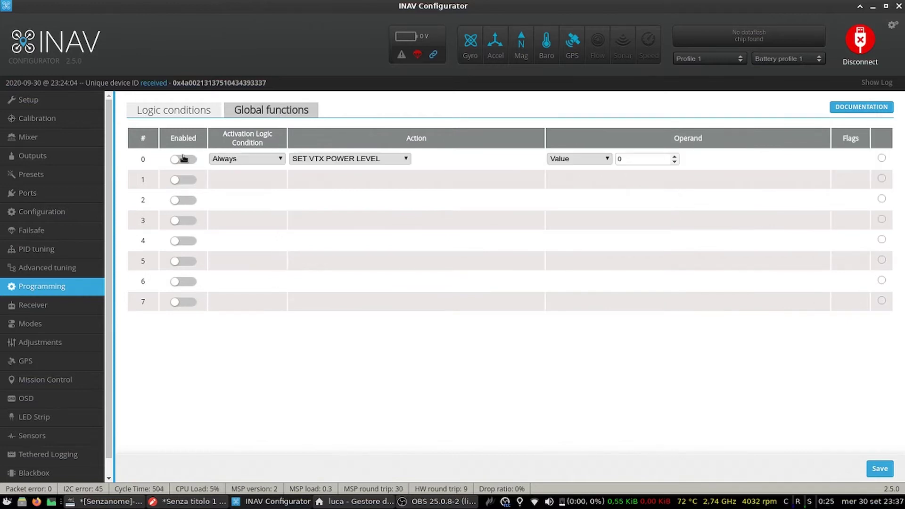
{"action": "left_click", "coordinate": [220, 160]}
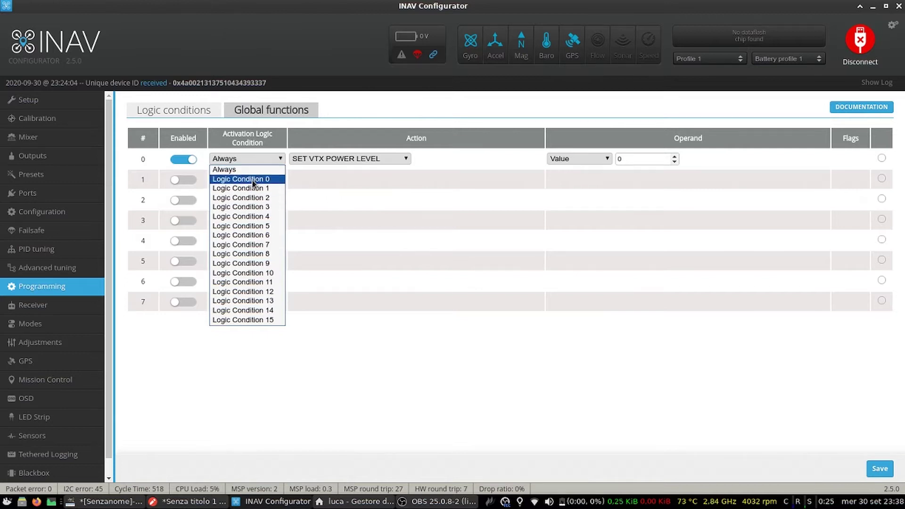
{"action": "left_click", "coordinate": [224, 169]}
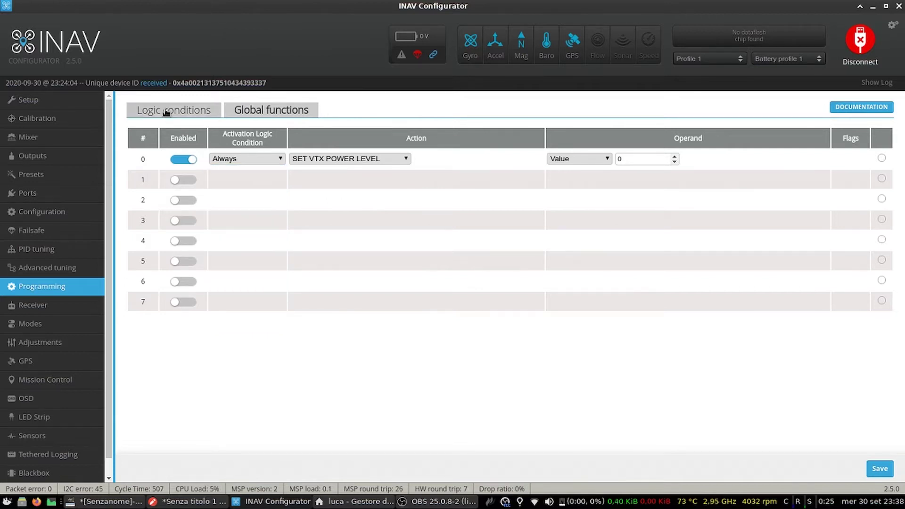
{"action": "left_click", "coordinate": [166, 112]}
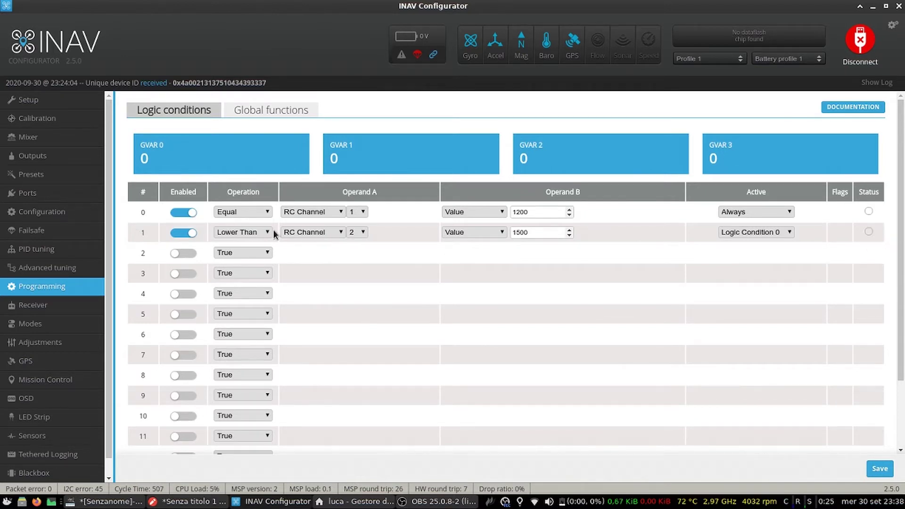
Step: Make global function 0 activate on Logic Condition 1 and set its VTX power level value to 1
{"action": "left_click", "coordinate": [259, 112]}
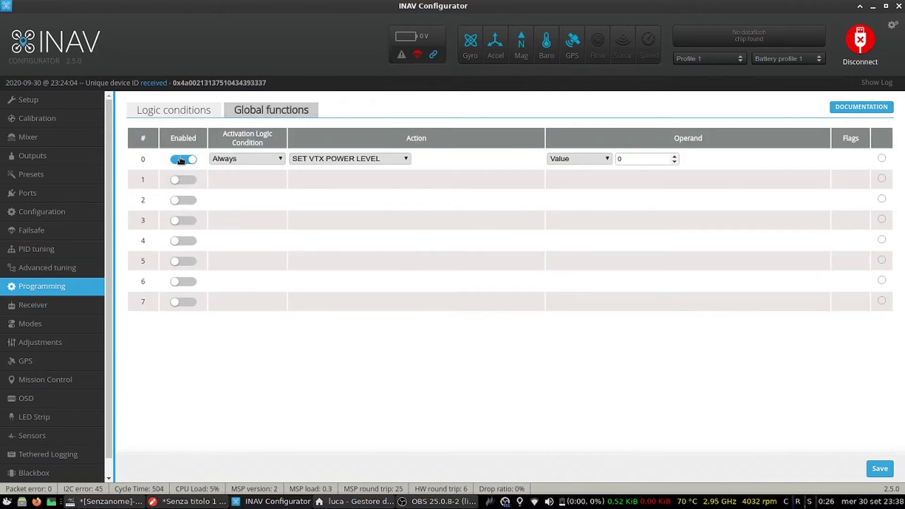
{"action": "left_click", "coordinate": [234, 158]}
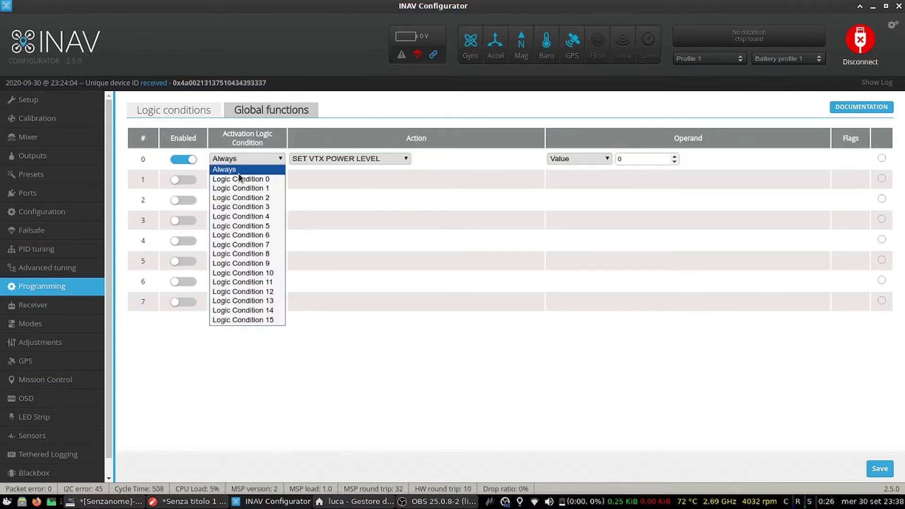
{"action": "left_click", "coordinate": [242, 189]}
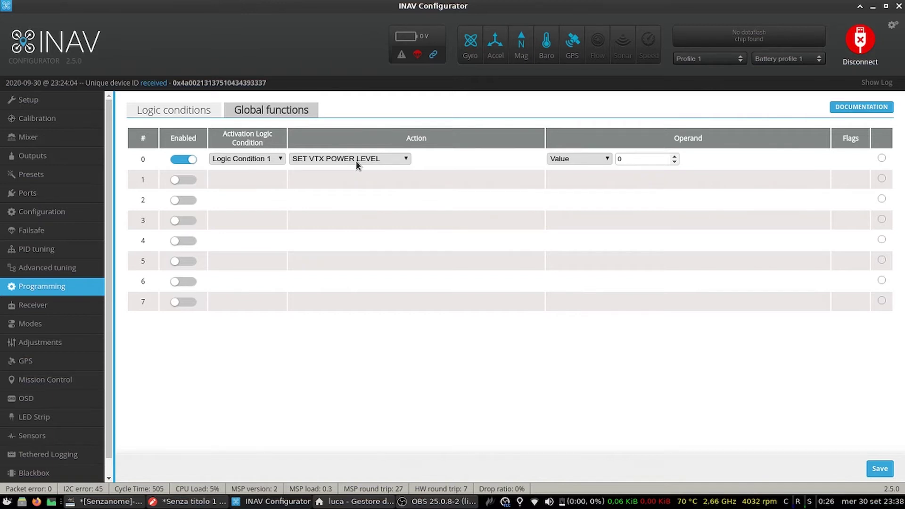
{"action": "left_click", "coordinate": [624, 159]}
{"action": "key", "text": "BackSpace"}
{"action": "type", "text": "1"}
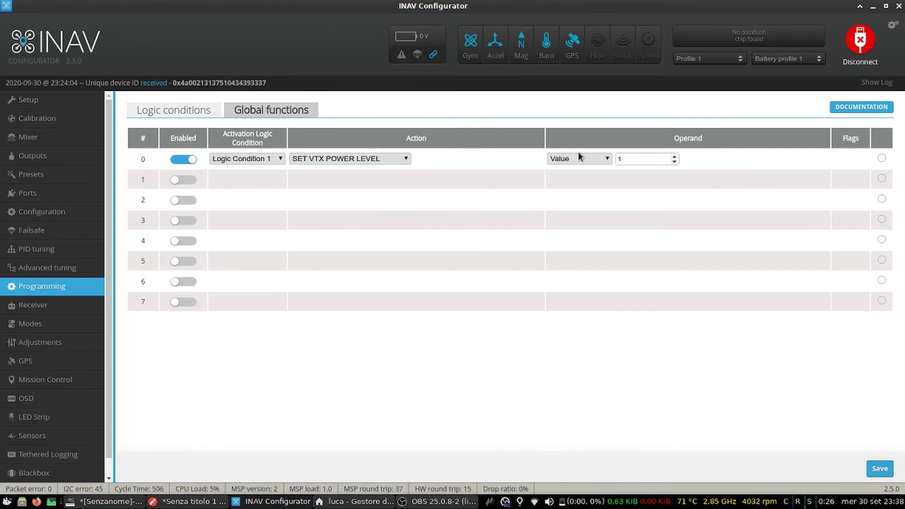
Step: Reset the activation of global function 0 to Always, disable the function and save
{"action": "left_click", "coordinate": [247, 163]}
{"action": "left_click", "coordinate": [214, 169]}
{"action": "left_click", "coordinate": [184, 160]}
{"action": "left_click", "coordinate": [878, 466]}
Step: Disable logic conditions 0 and 1, reset both operations to True and save
{"action": "left_click", "coordinate": [168, 113]}
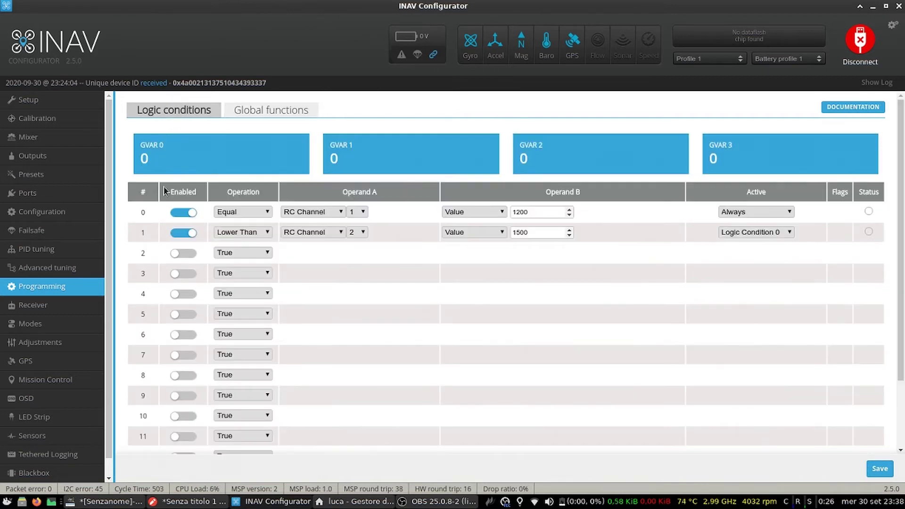
{"action": "left_click", "coordinate": [183, 232]}
{"action": "left_click", "coordinate": [184, 212]}
{"action": "left_click", "coordinate": [234, 232]}
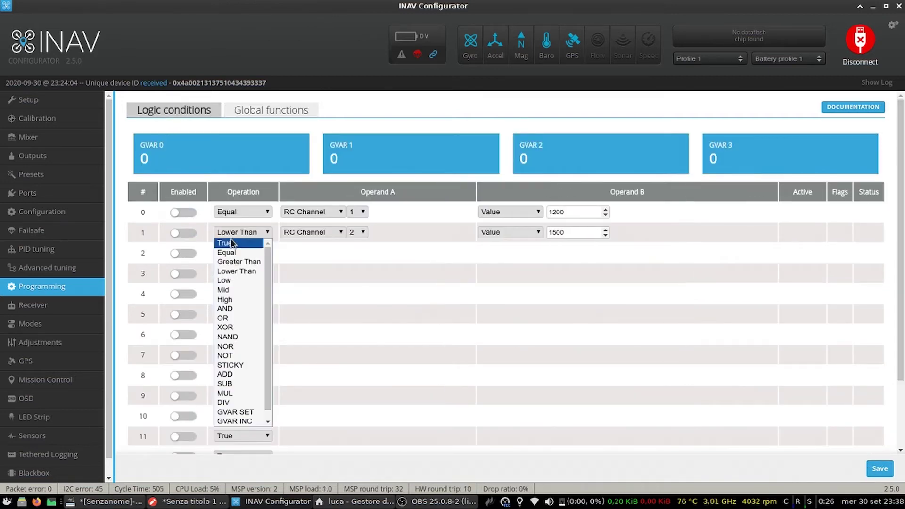
{"action": "left_click", "coordinate": [233, 243]}
{"action": "left_click", "coordinate": [233, 215]}
{"action": "left_click", "coordinate": [233, 222]}
{"action": "left_click", "coordinate": [880, 469]}
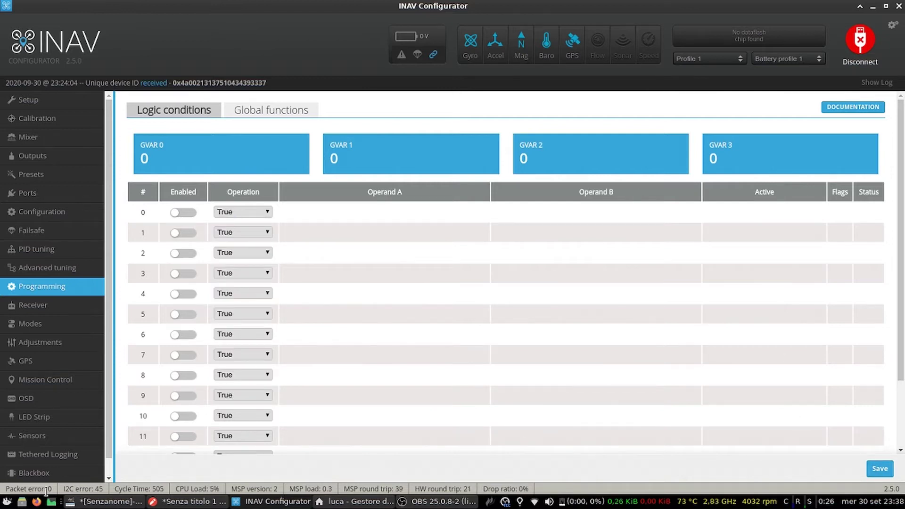
Step: Switch to the Mousepad note, delete the RC CHANNEL expression and move the note window higher
{"action": "left_click", "coordinate": [194, 501]}
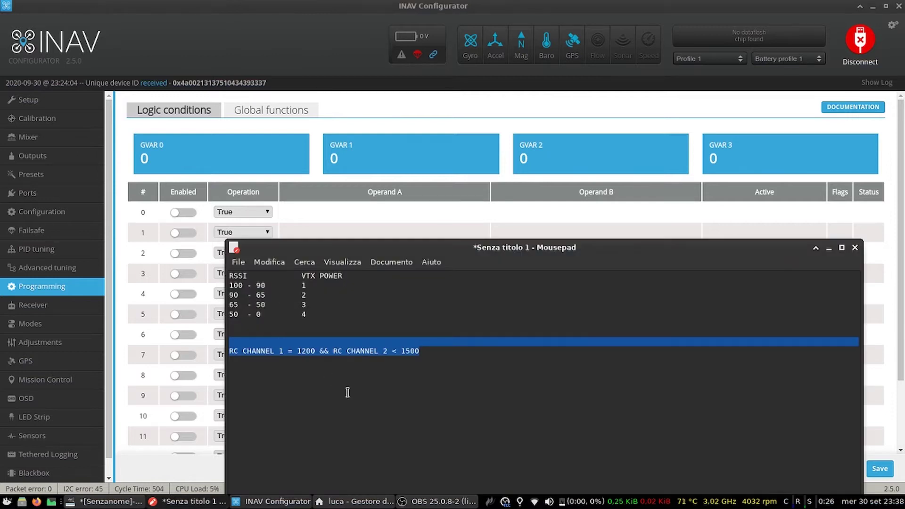
{"action": "key", "text": "BackSpace"}
{"action": "key", "text": "BackSpace"}
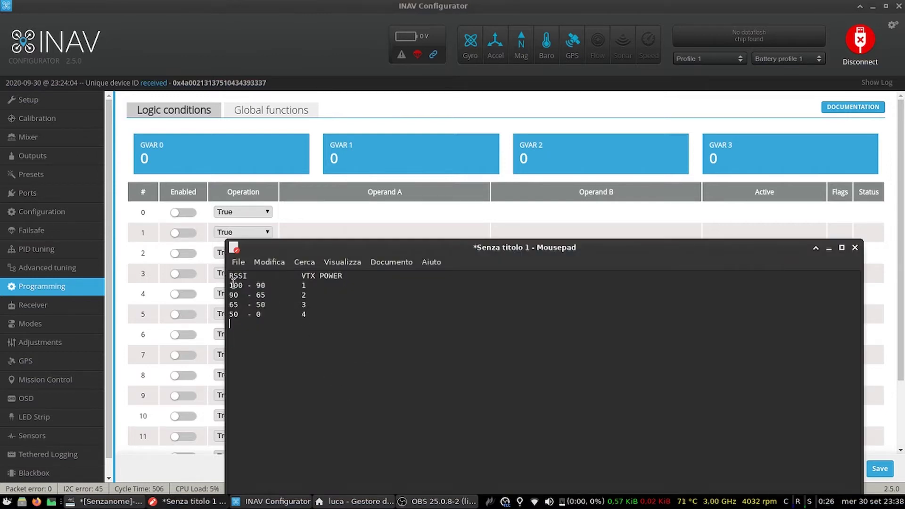
{"action": "left_click_drag", "start_coordinate": [269, 245], "coordinate": [281, 179]}
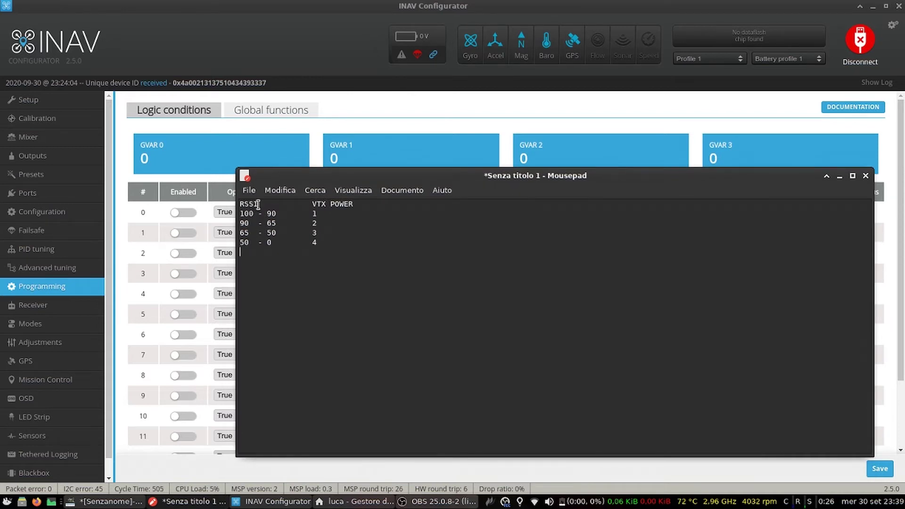
Step: Examine which VTX power level the note assigns to each RSSI range
{"action": "left_click_drag", "start_coordinate": [314, 203], "coordinate": [356, 212]}
{"action": "left_click", "coordinate": [335, 239]}
{"action": "double_click", "coordinate": [250, 212]}
{"action": "triple_click", "coordinate": [249, 213]}
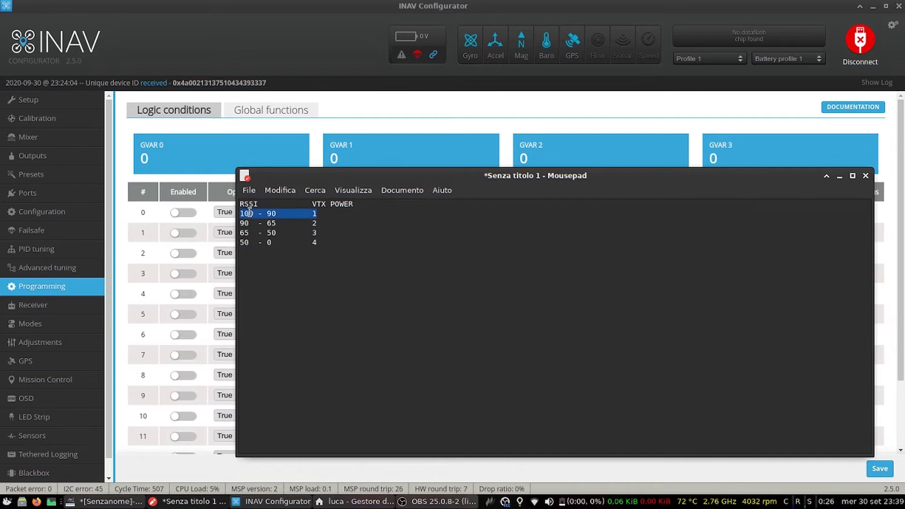
{"action": "left_click", "coordinate": [241, 216]}
{"action": "double_click", "coordinate": [241, 215]}
{"action": "left_click", "coordinate": [268, 214]}
{"action": "left_click_drag", "start_coordinate": [267, 214], "coordinate": [279, 214]}
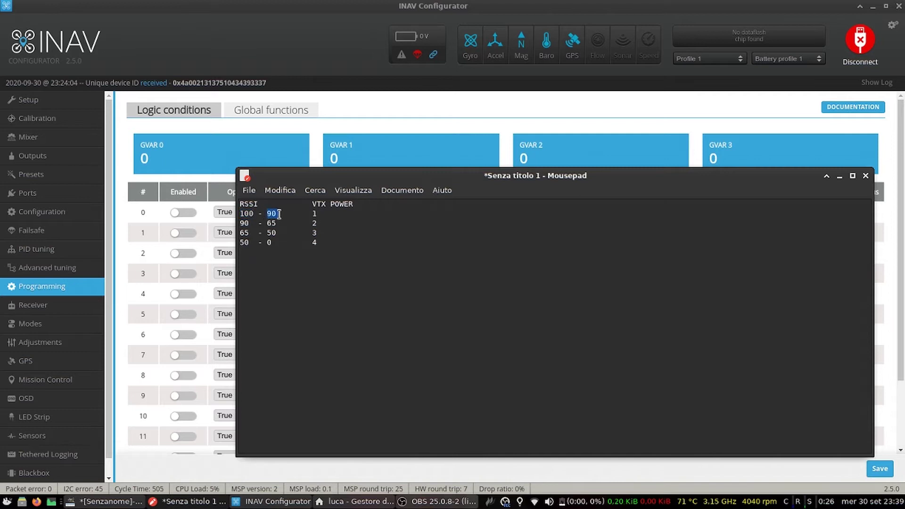
{"action": "left_click", "coordinate": [316, 214]}
{"action": "left_click_drag", "start_coordinate": [240, 223], "coordinate": [272, 221]}
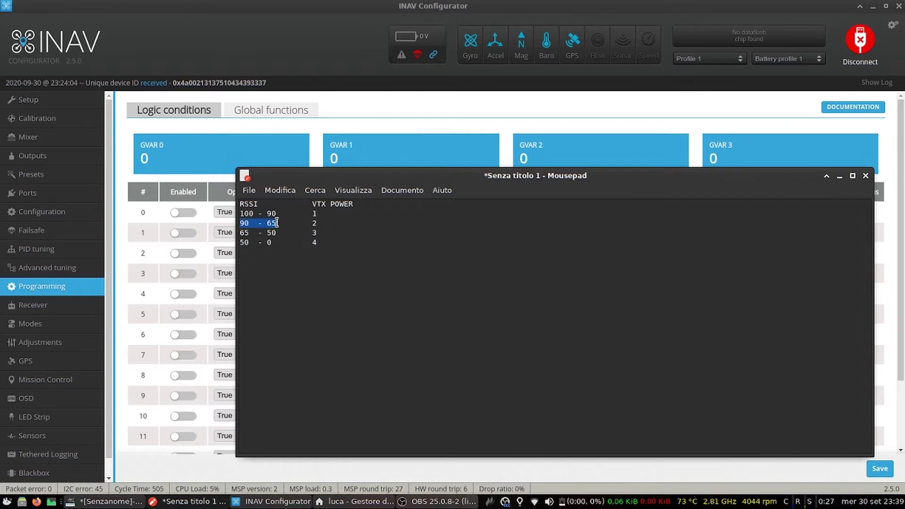
{"action": "left_click", "coordinate": [272, 233]}
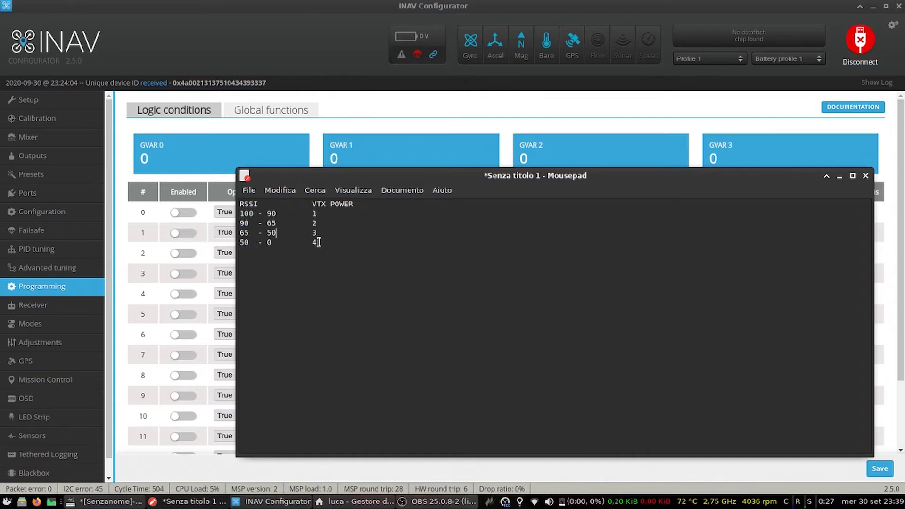
Step: Enable logic condition 0 and check the limits of the first RSSI range in the Mousepad note
{"action": "left_click", "coordinate": [188, 178]}
{"action": "left_click", "coordinate": [183, 212]}
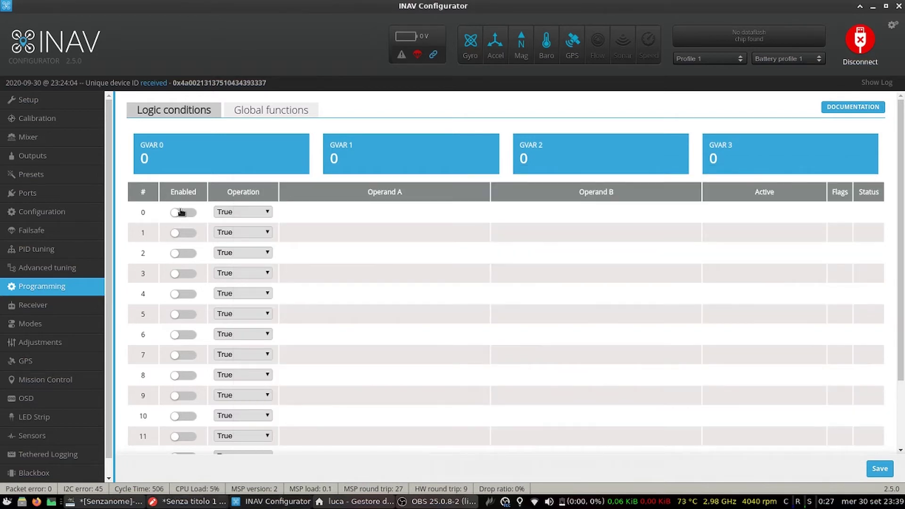
{"action": "left_click", "coordinate": [238, 213]}
{"action": "left_click", "coordinate": [218, 501]}
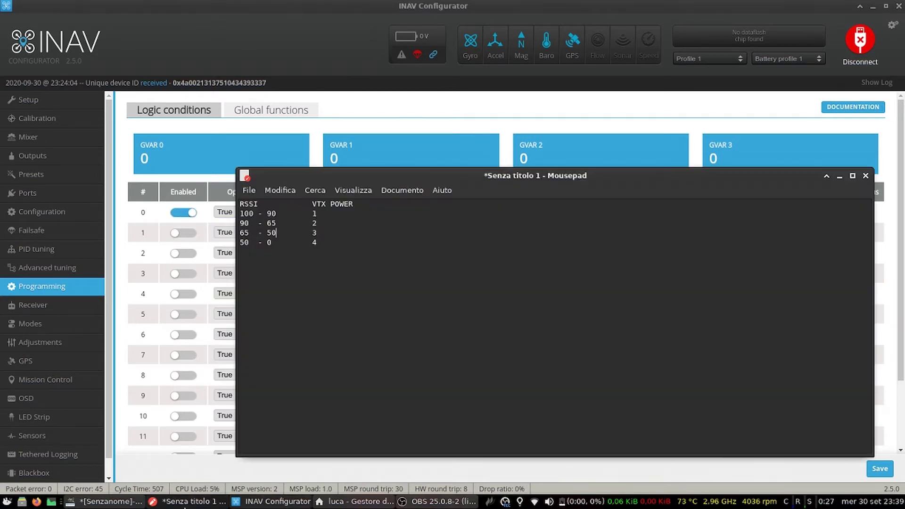
{"action": "left_click_drag", "start_coordinate": [255, 213], "coordinate": [231, 215]}
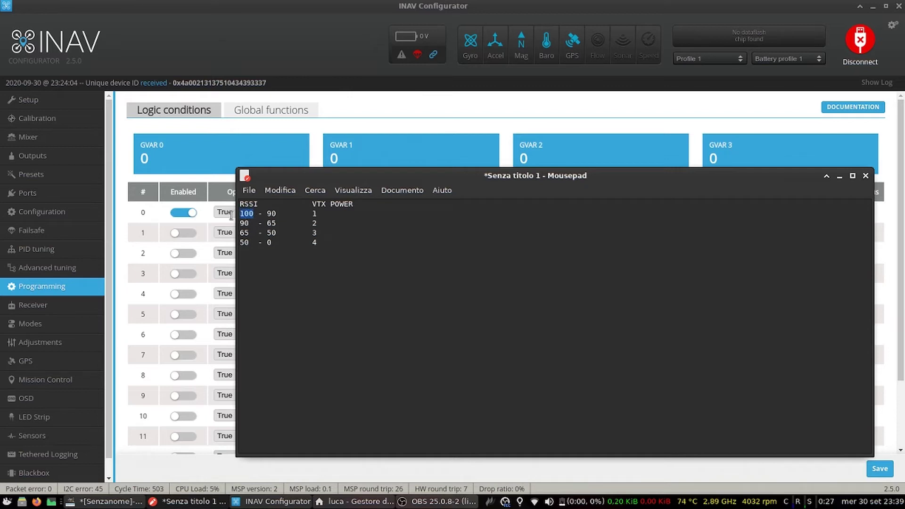
{"action": "left_click", "coordinate": [268, 213]}
Step: Back in INAV Configurator, set logic condition 0 to Greater Than with Flight RSSI as operand A
{"action": "left_click", "coordinate": [225, 215]}
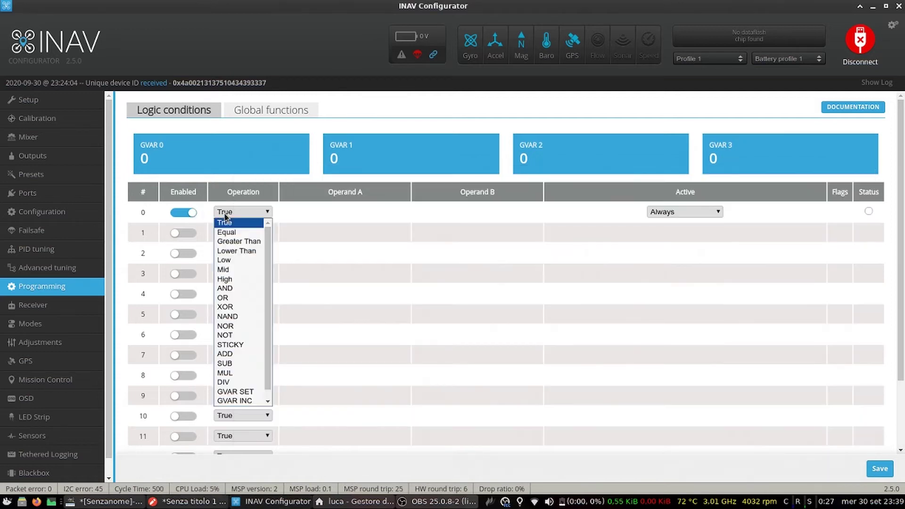
{"action": "left_click", "coordinate": [232, 242]}
{"action": "left_click", "coordinate": [321, 213]}
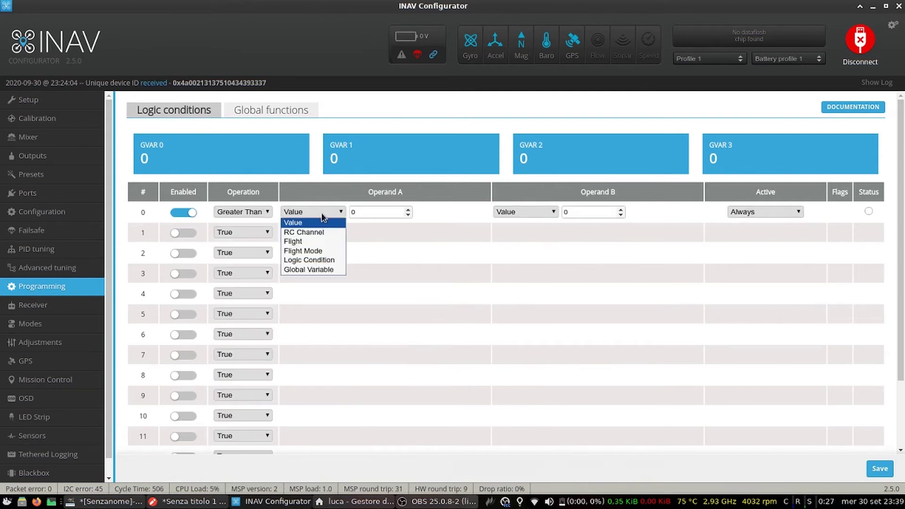
{"action": "left_click", "coordinate": [311, 240]}
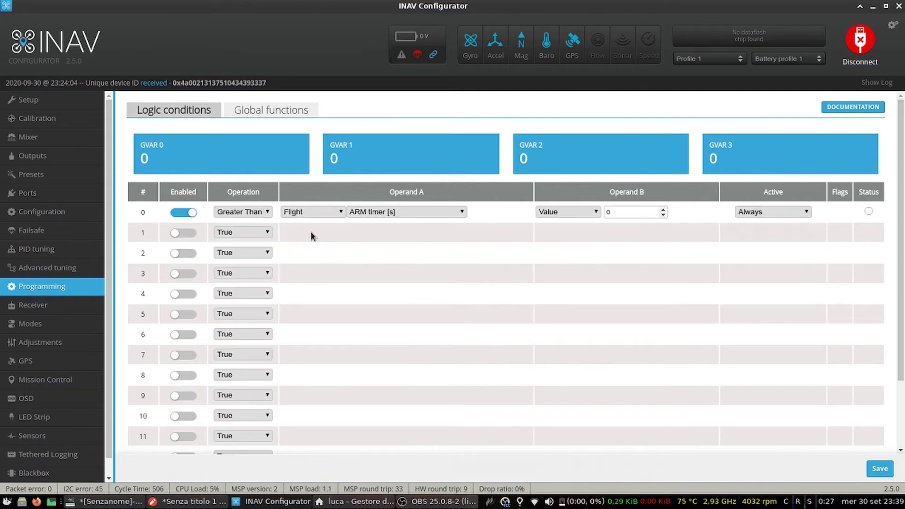
{"action": "left_click", "coordinate": [372, 214]}
{"action": "scroll", "coordinate": [376, 315], "scroll_direction": "down", "scroll_amount": 3}
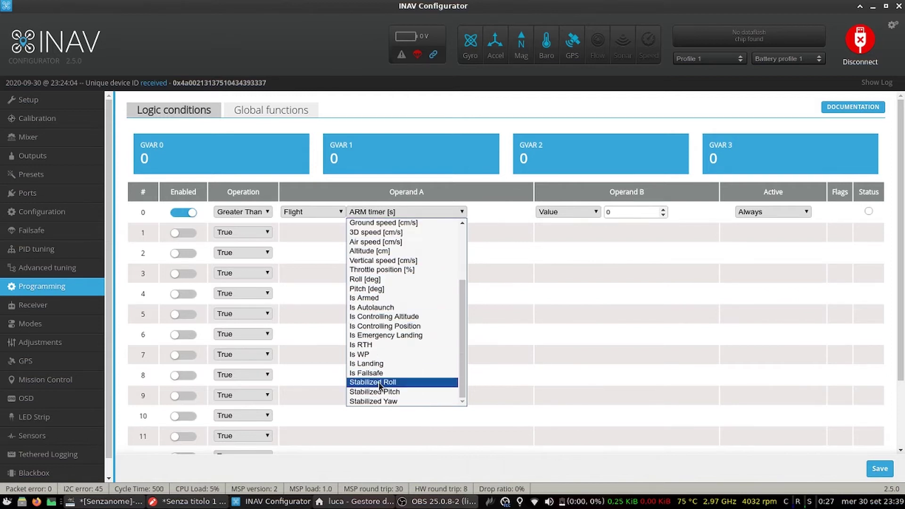
{"action": "scroll", "coordinate": [380, 384], "scroll_direction": "up", "scroll_amount": 3}
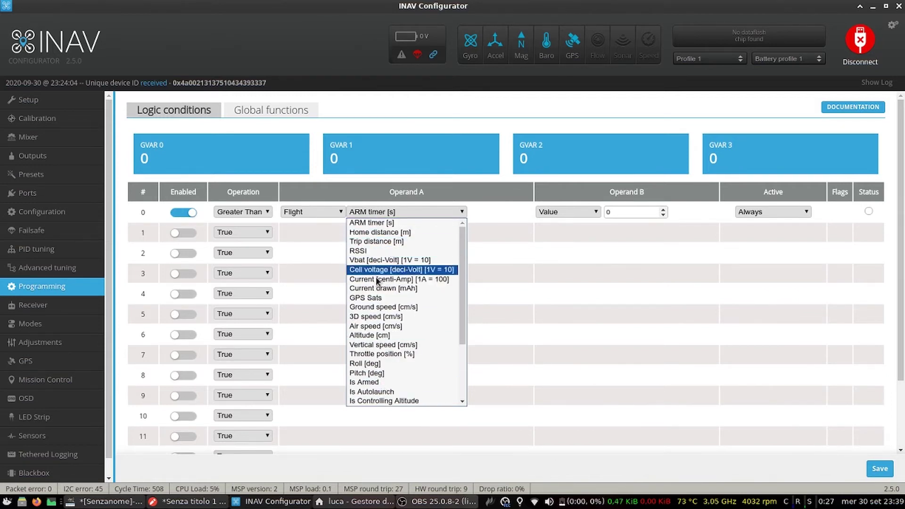
{"action": "left_click", "coordinate": [384, 250]}
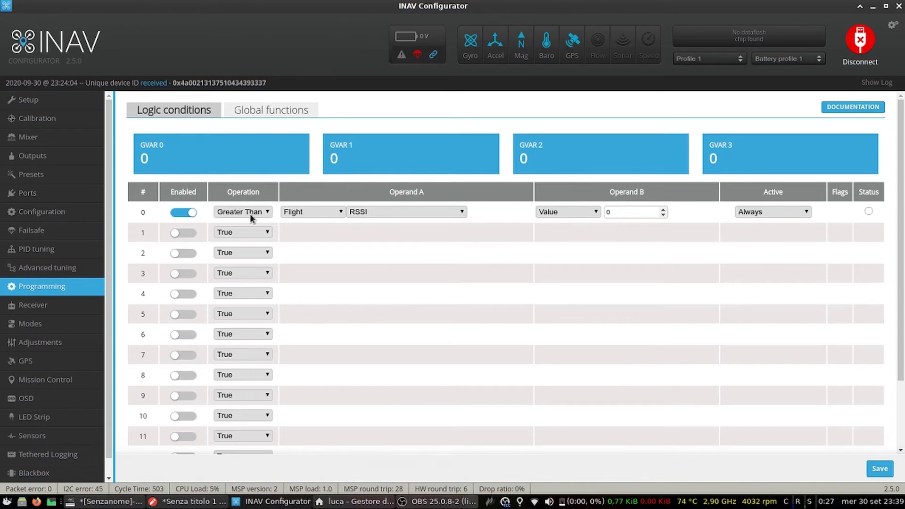
Step: Set operand B of logic condition 0 to the value 90 and save the logic conditions
{"action": "left_click", "coordinate": [627, 213]}
{"action": "type", "text": "9"}
{"action": "left_click", "coordinate": [879, 472]}
Step: Enable global function 0 and assign Logic Condition 0 as its activation, comparing it with the condition's definition
{"action": "left_click", "coordinate": [272, 109]}
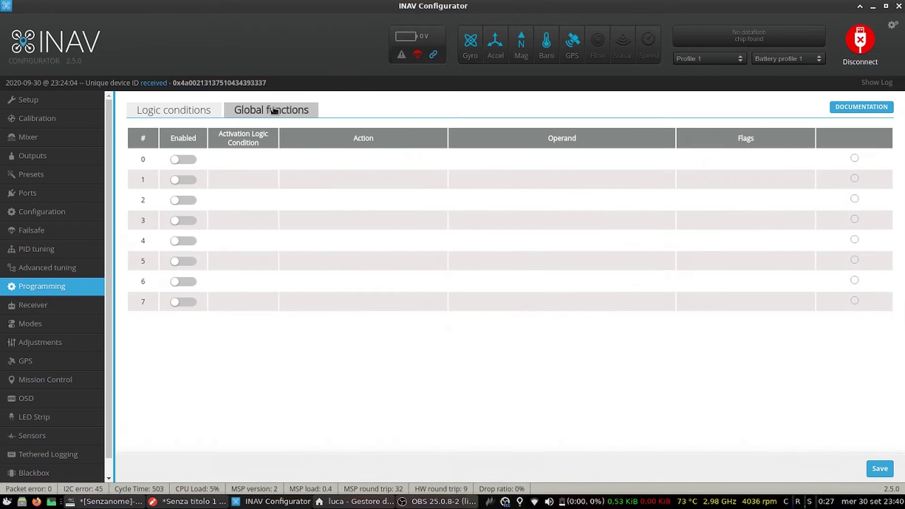
{"action": "left_click", "coordinate": [177, 160]}
{"action": "left_click", "coordinate": [227, 157]}
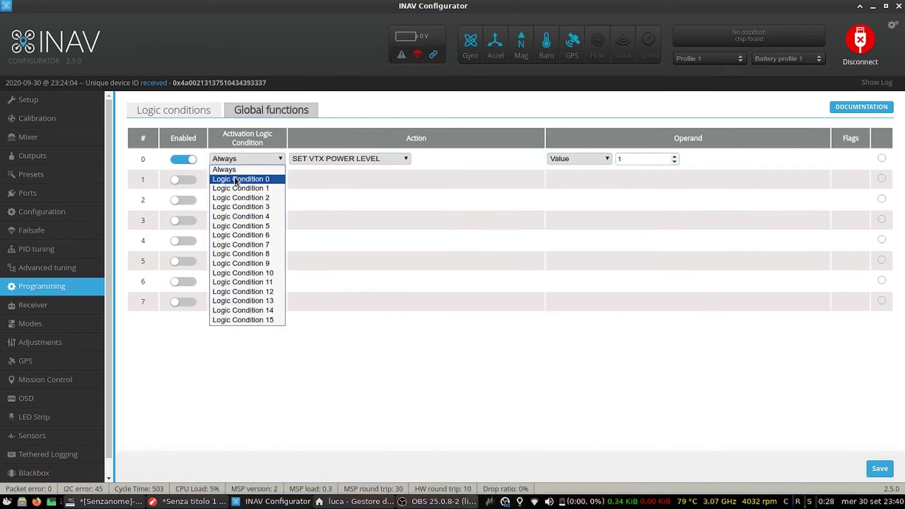
{"action": "left_click", "coordinate": [236, 179]}
{"action": "left_click", "coordinate": [192, 113]}
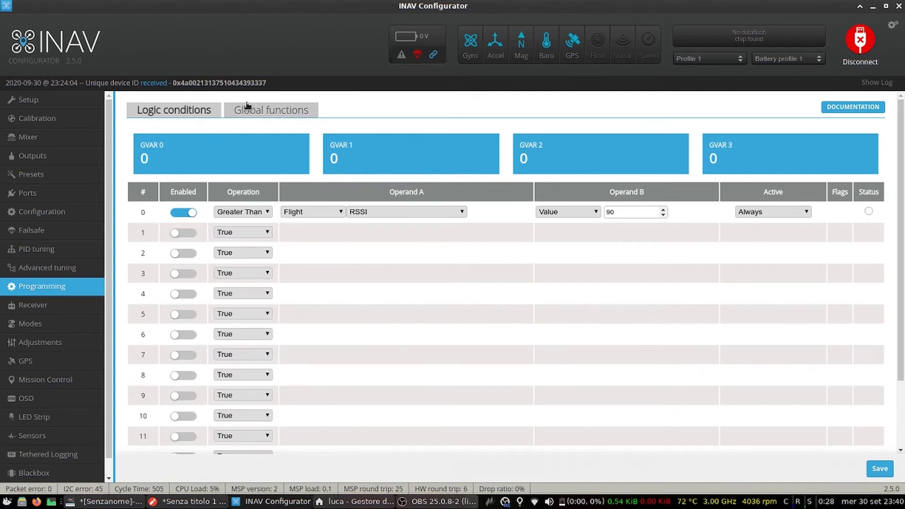
{"action": "left_click", "coordinate": [244, 121]}
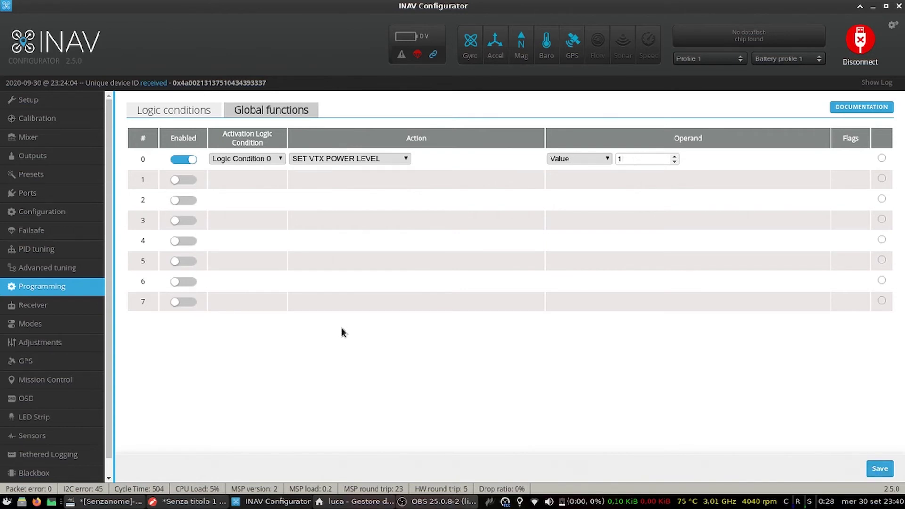
Step: Return to the logic conditions and check the second RSSI range and its VTX power level in the Mousepad note
{"action": "left_click", "coordinate": [189, 116]}
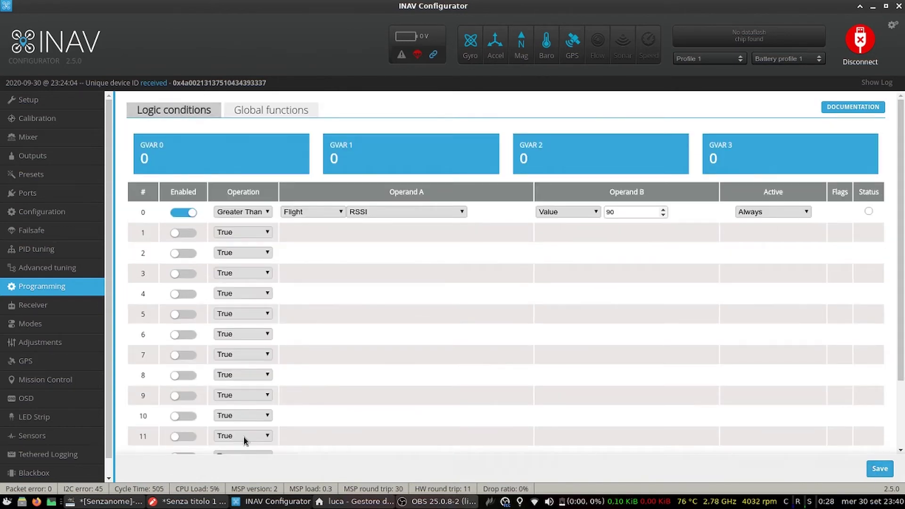
{"action": "left_click", "coordinate": [189, 502]}
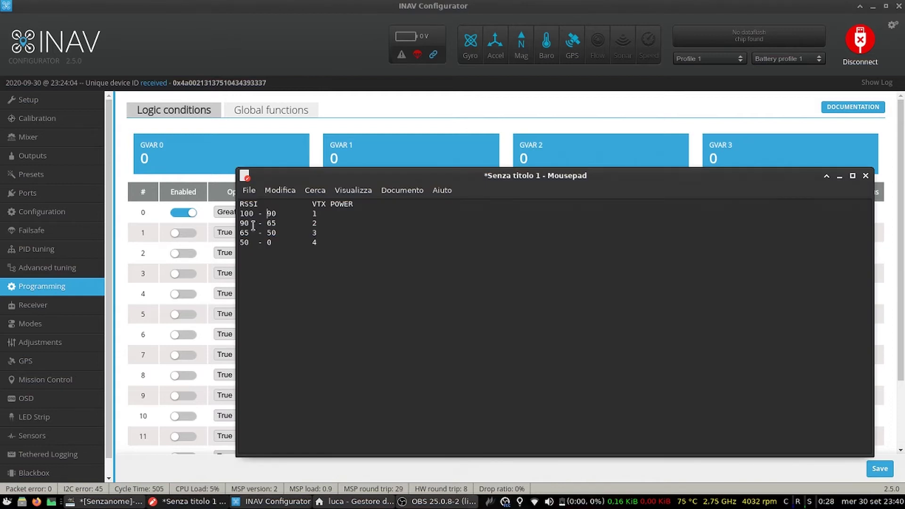
{"action": "left_click_drag", "start_coordinate": [249, 223], "coordinate": [236, 224]}
{"action": "double_click", "coordinate": [271, 224]}
{"action": "left_click", "coordinate": [320, 226]}
{"action": "left_click_drag", "start_coordinate": [249, 223], "coordinate": [238, 223]}
{"action": "left_click_drag", "start_coordinate": [265, 226], "coordinate": [278, 225]}
Step: Enable logic condition 1 in INAV Configurator and set it to Lower Than with Flight as operand A's type
{"action": "left_click", "coordinate": [132, 236]}
{"action": "left_click", "coordinate": [182, 234]}
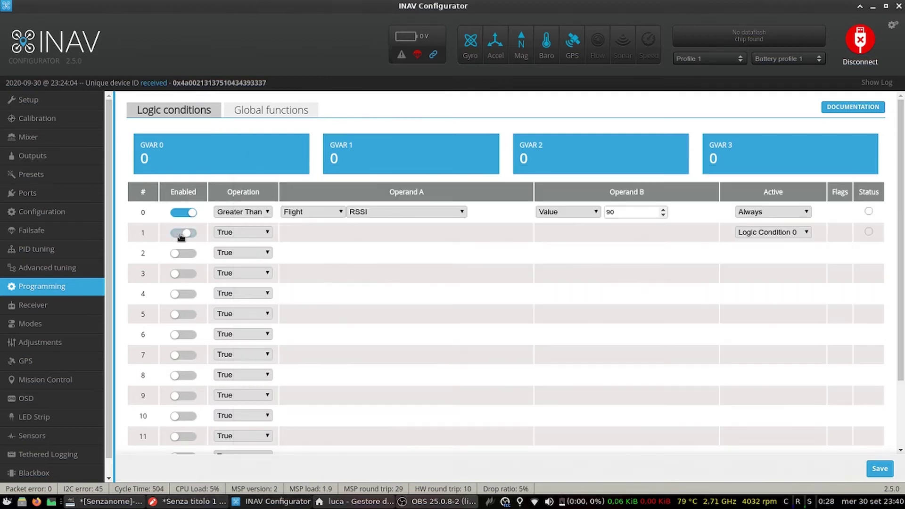
{"action": "left_click", "coordinate": [226, 236]}
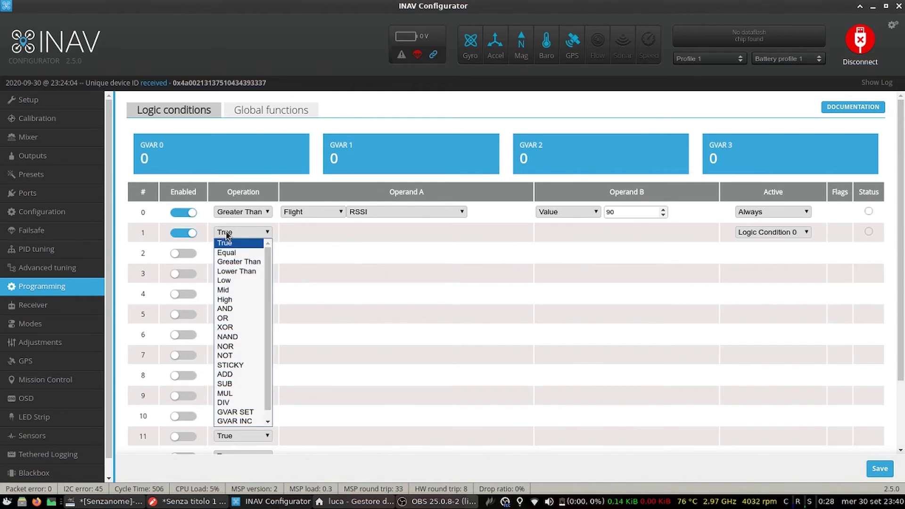
{"action": "left_click", "coordinate": [234, 268]}
{"action": "left_click", "coordinate": [291, 233]}
{"action": "key", "text": "Down"}
{"action": "key", "text": "Down"}
{"action": "key", "text": "Return"}
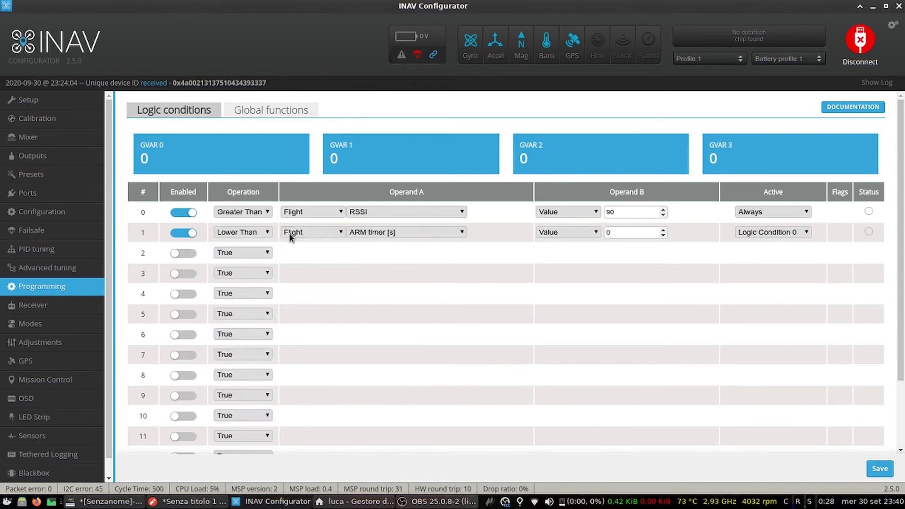
Step: Complete logic condition 1 with RSSI as operand A, value 90 as operand B and activation Always
{"action": "left_click", "coordinate": [364, 234]}
{"action": "key", "text": "Down"}
{"action": "key", "text": "Down"}
{"action": "key", "text": "Down"}
{"action": "key", "text": "Return"}
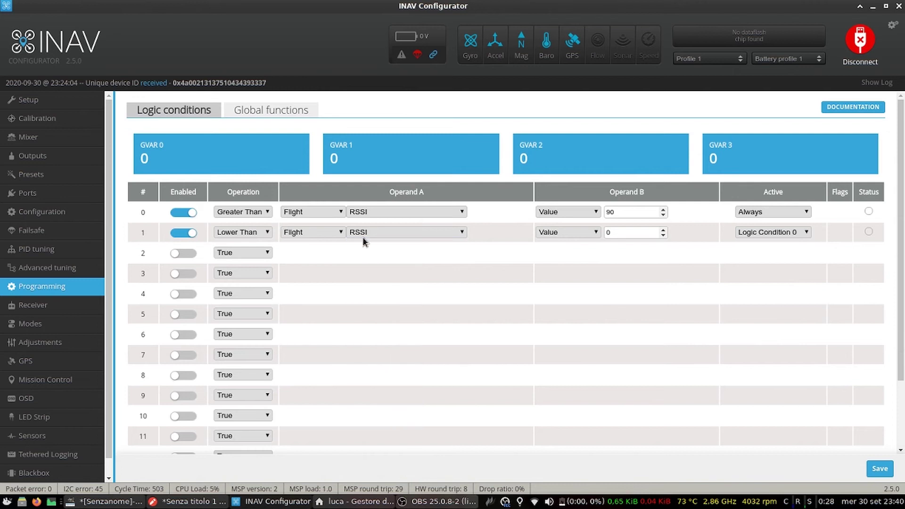
{"action": "key", "text": "BackSpace"}
{"action": "left_click", "coordinate": [802, 232]}
{"action": "left_click", "coordinate": [760, 244]}
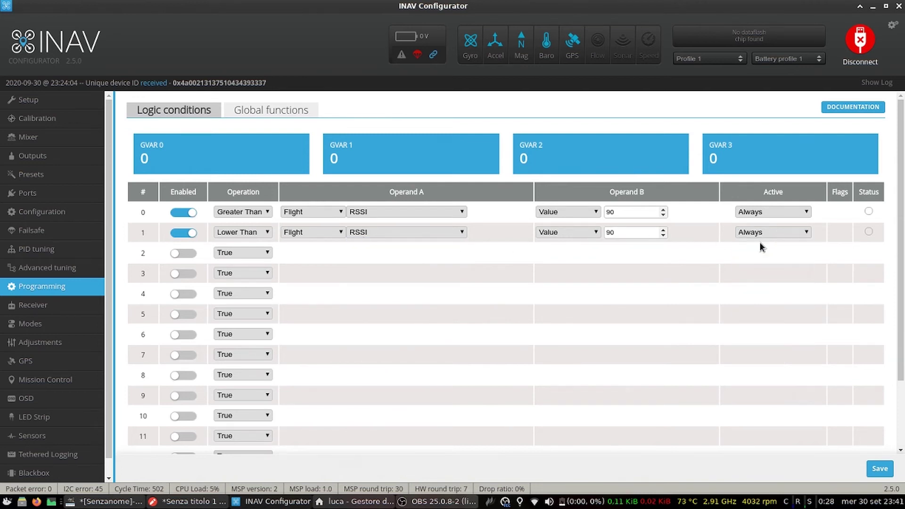
Step: Enable logic condition 2 and set it to Greater Than with Flight RSSI as operand A
{"action": "left_click", "coordinate": [183, 253]}
{"action": "left_click", "coordinate": [229, 255]}
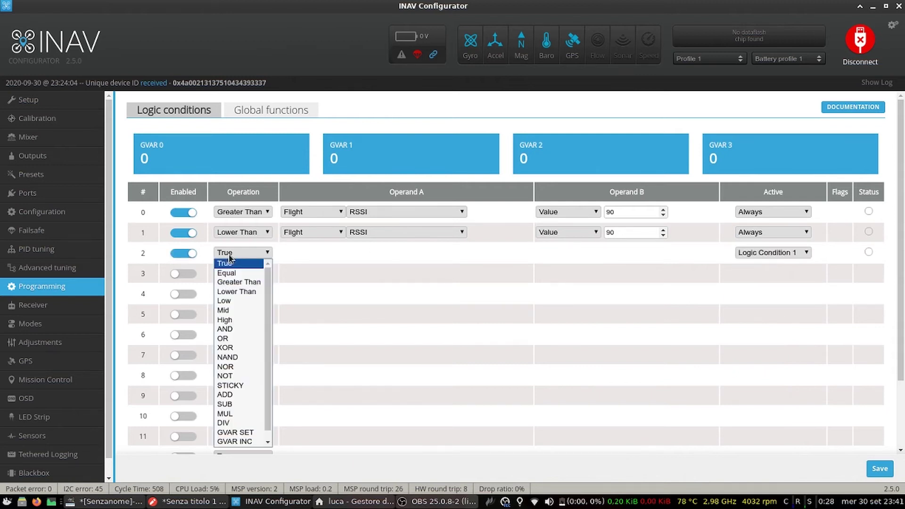
{"action": "left_click", "coordinate": [232, 283]}
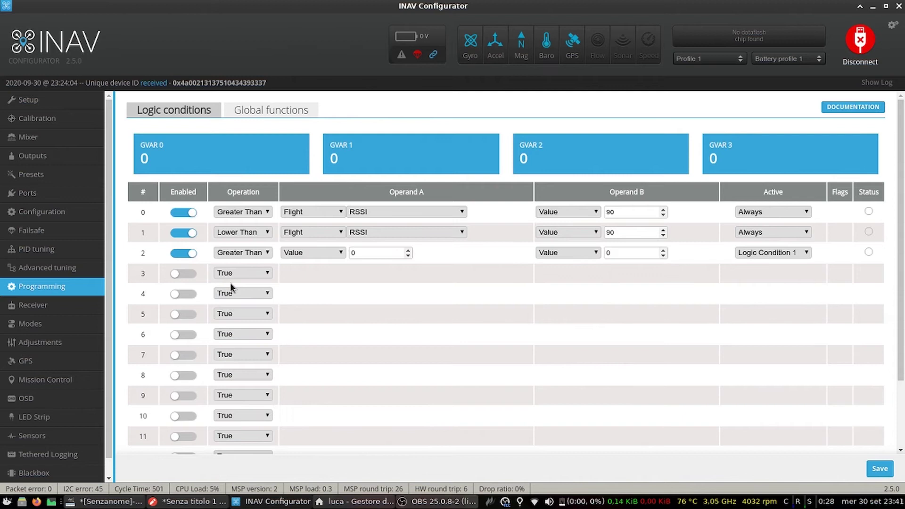
{"action": "left_click", "coordinate": [315, 253]}
{"action": "key", "text": "f"}
{"action": "key", "text": "Return"}
{"action": "left_click", "coordinate": [357, 256]}
{"action": "key", "text": "r"}
{"action": "key", "text": "Return"}
Step: Set operand B of logic condition 2 to 65 and keep Logic Condition 1 as its activation
{"action": "left_click", "coordinate": [567, 253]}
{"action": "left_click", "coordinate": [611, 254]}
{"action": "key", "text": "BackSpace"}
{"action": "type", "text": "65"}
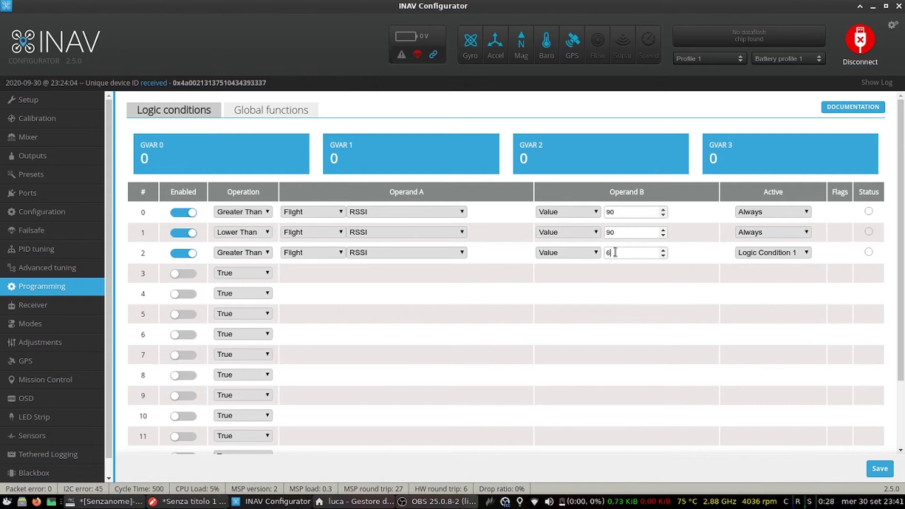
{"action": "left_click", "coordinate": [757, 255]}
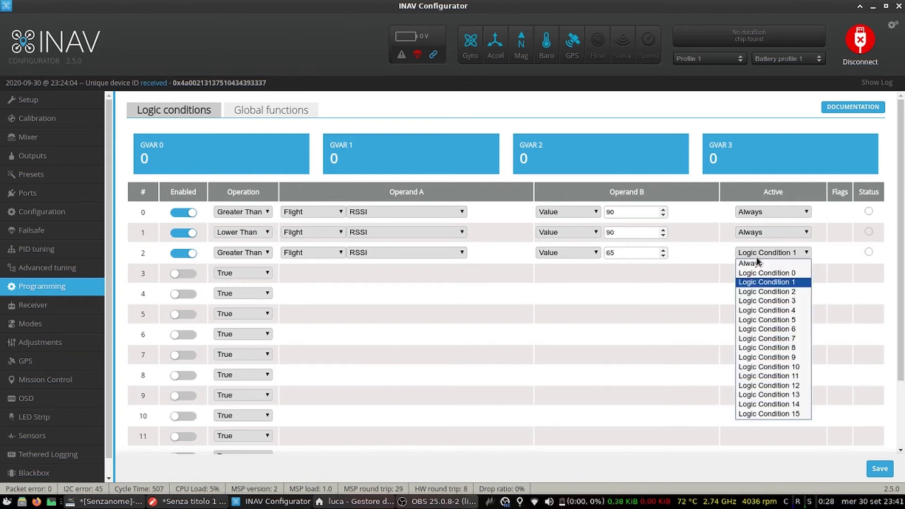
{"action": "left_click", "coordinate": [759, 282]}
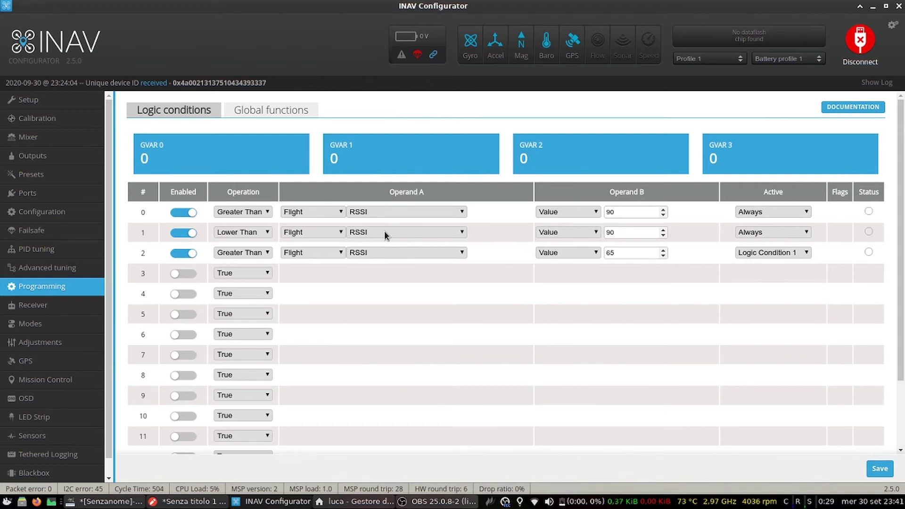
Step: Enable global function 1, assign Logic Condition 2 as the activation of its SET VTX POWER LEVEL action and save
{"action": "left_click", "coordinate": [249, 114]}
{"action": "left_click", "coordinate": [179, 181]}
{"action": "left_click", "coordinate": [225, 180]}
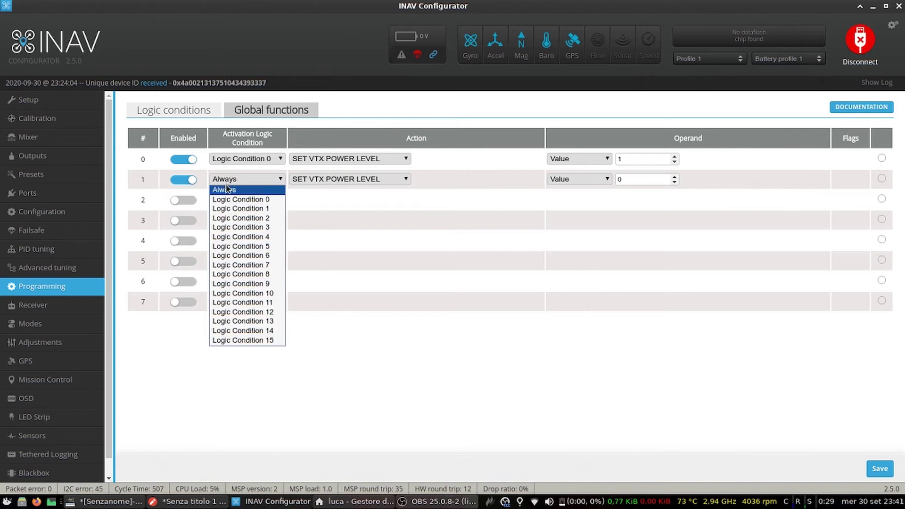
{"action": "left_click", "coordinate": [243, 218]}
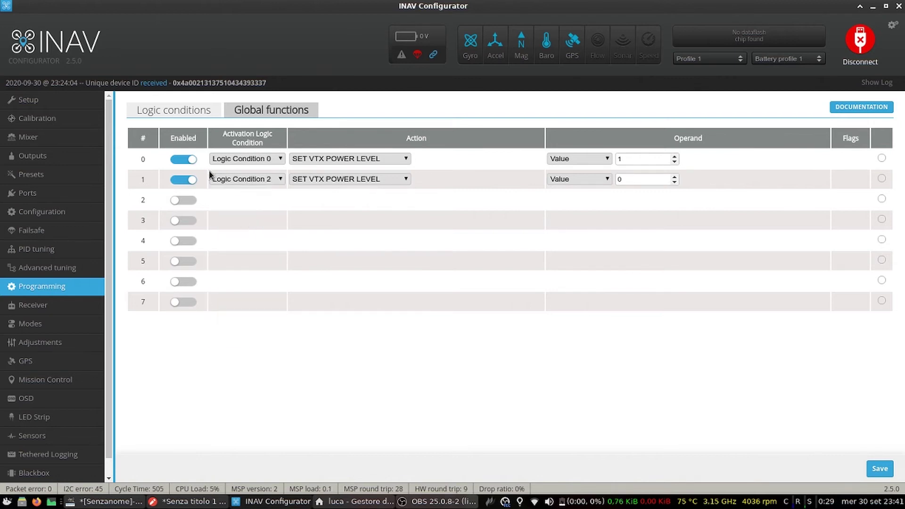
{"action": "left_click", "coordinate": [171, 110]}
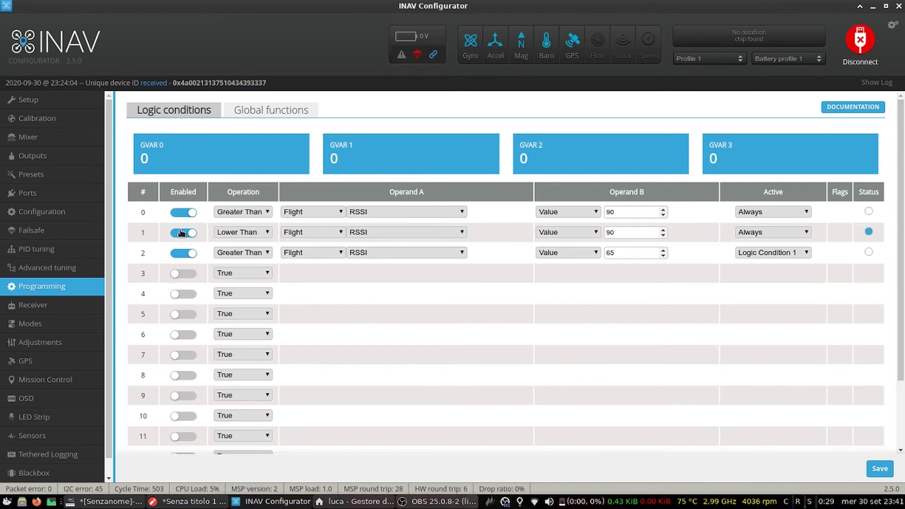
{"action": "left_click", "coordinate": [256, 114]}
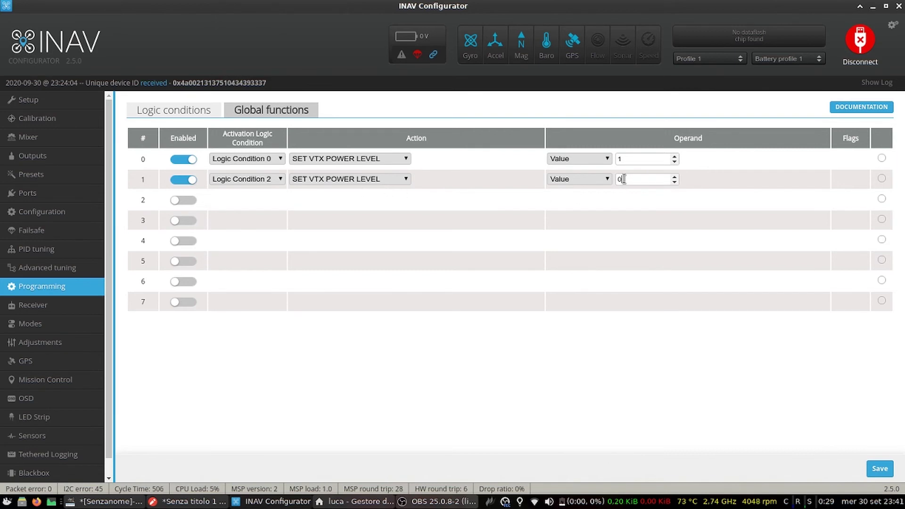
{"action": "left_click", "coordinate": [880, 469]}
Step: Return to the logic conditions and check the third RSSI range and its VTX power level in the Mousepad note
{"action": "left_click", "coordinate": [170, 111]}
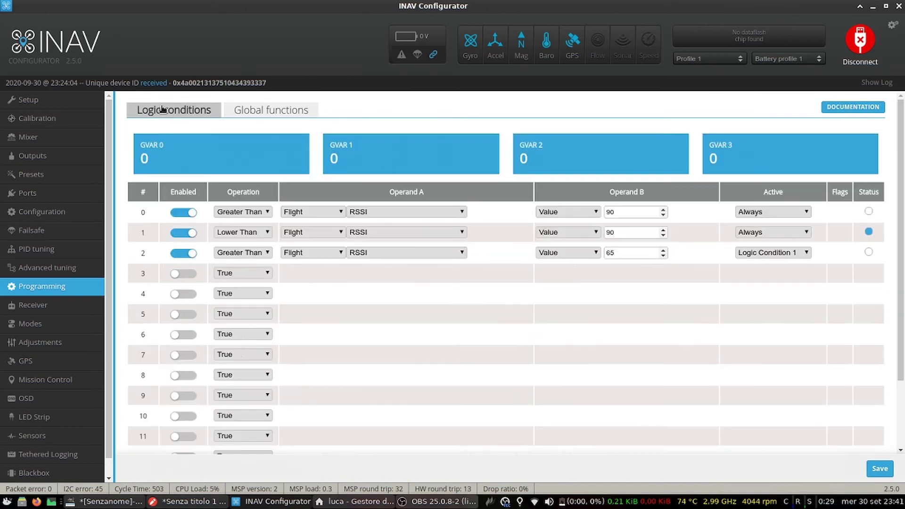
{"action": "left_click", "coordinate": [189, 501]}
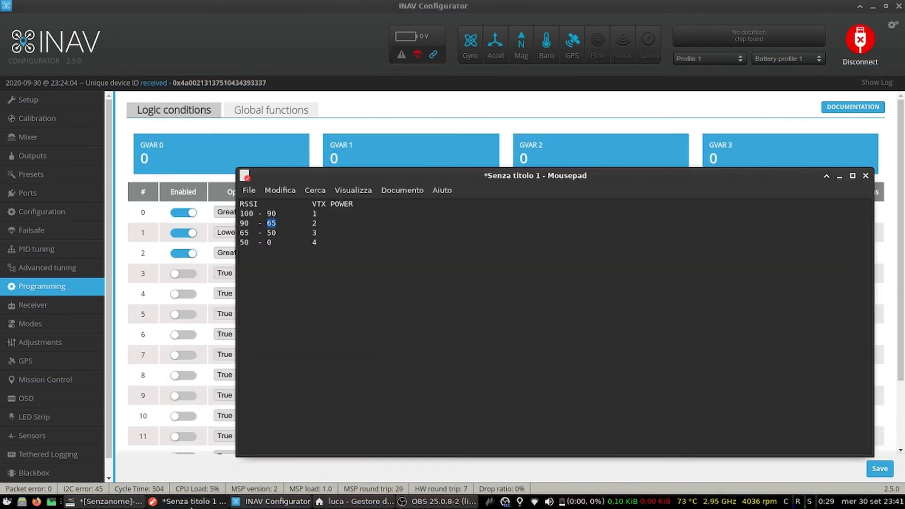
{"action": "left_click_drag", "start_coordinate": [239, 233], "coordinate": [277, 233]}
{"action": "left_click", "coordinate": [313, 232]}
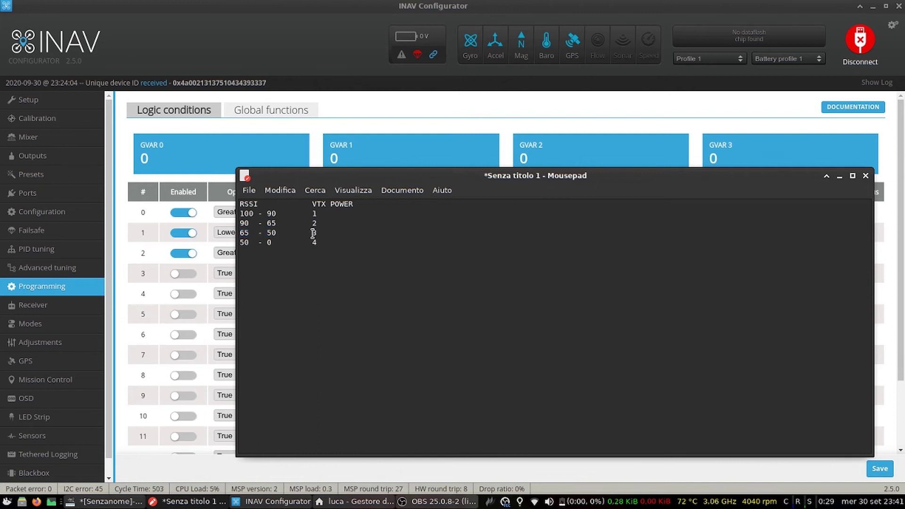
{"action": "double_click", "coordinate": [245, 233]}
{"action": "left_click", "coordinate": [267, 232]}
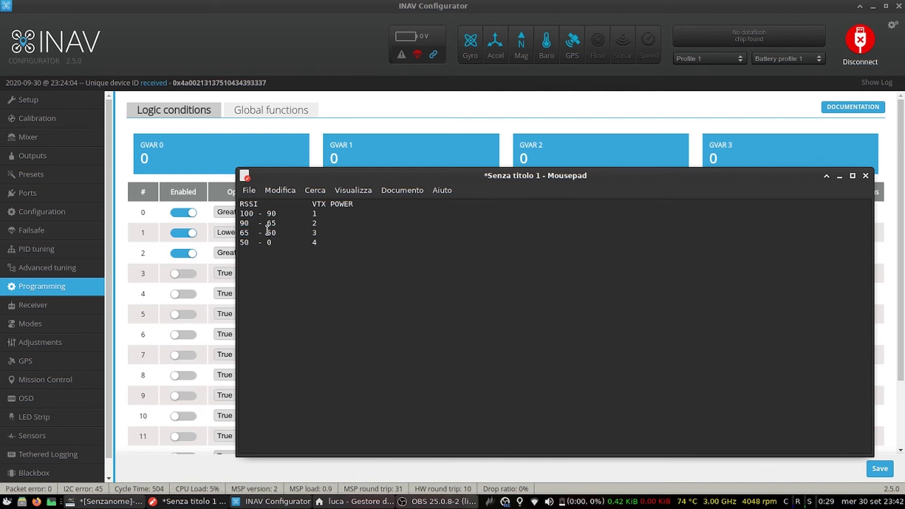
Step: Enable logic condition 3 and set it to Lower Than, comparing Flight RSSI with the value 65
{"action": "left_click", "coordinate": [181, 275]}
{"action": "left_click", "coordinate": [242, 276]}
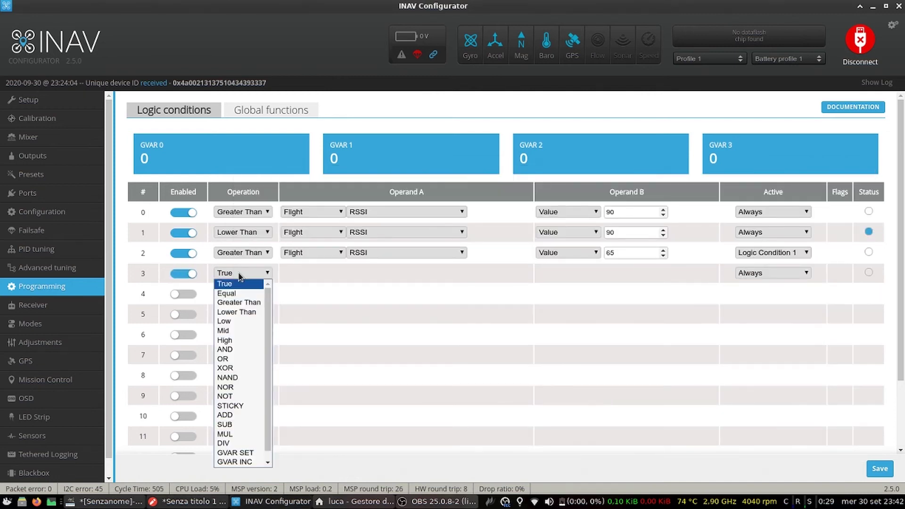
{"action": "left_click", "coordinate": [236, 312]}
{"action": "left_click", "coordinate": [303, 274]}
{"action": "left_click", "coordinate": [302, 301]}
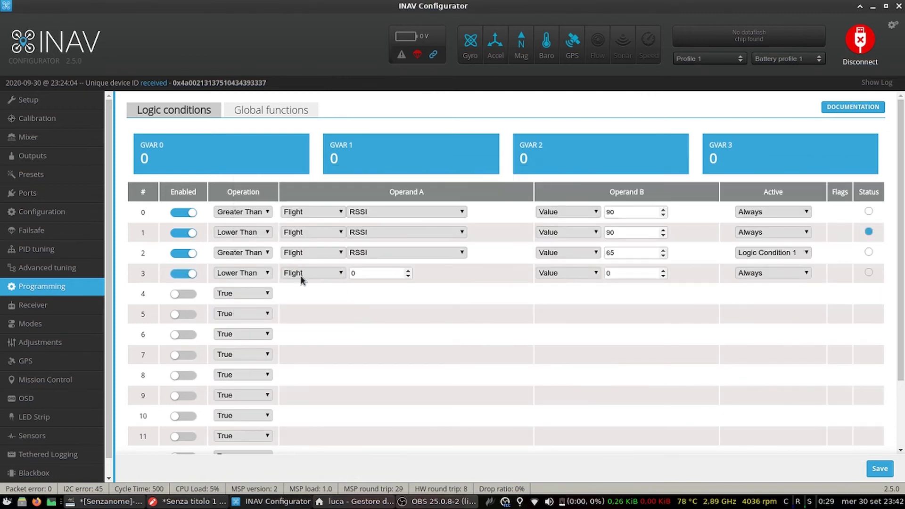
{"action": "left_click", "coordinate": [370, 274]}
{"action": "left_click", "coordinate": [373, 312]}
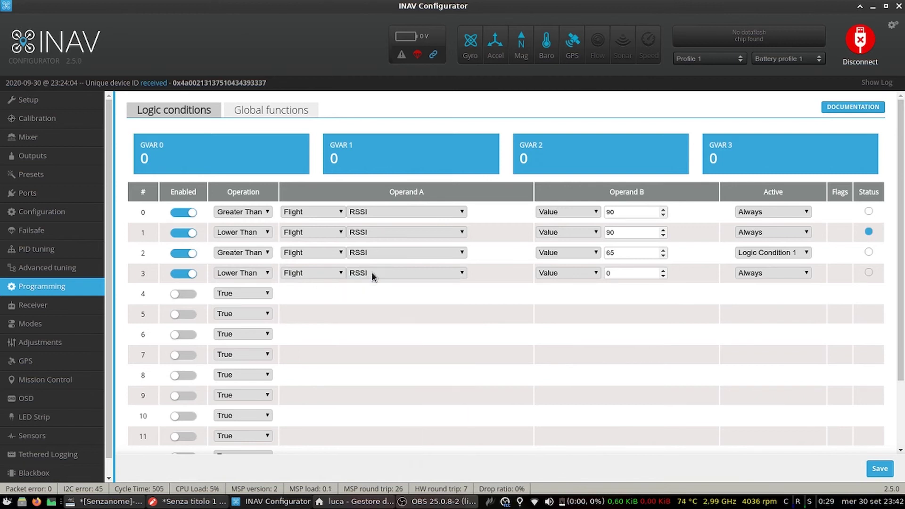
{"action": "type", "text": "65"}
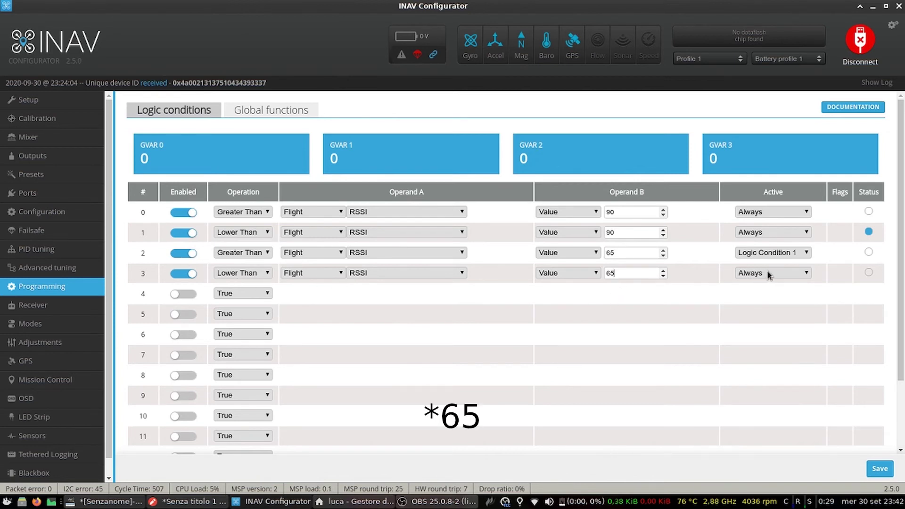
Step: Enable logic condition 4 and set it to Greater Than with Flight RSSI as operand A
{"action": "left_click", "coordinate": [185, 295]}
{"action": "left_click", "coordinate": [231, 293]}
{"action": "left_click", "coordinate": [231, 323]}
{"action": "left_click", "coordinate": [298, 293]}
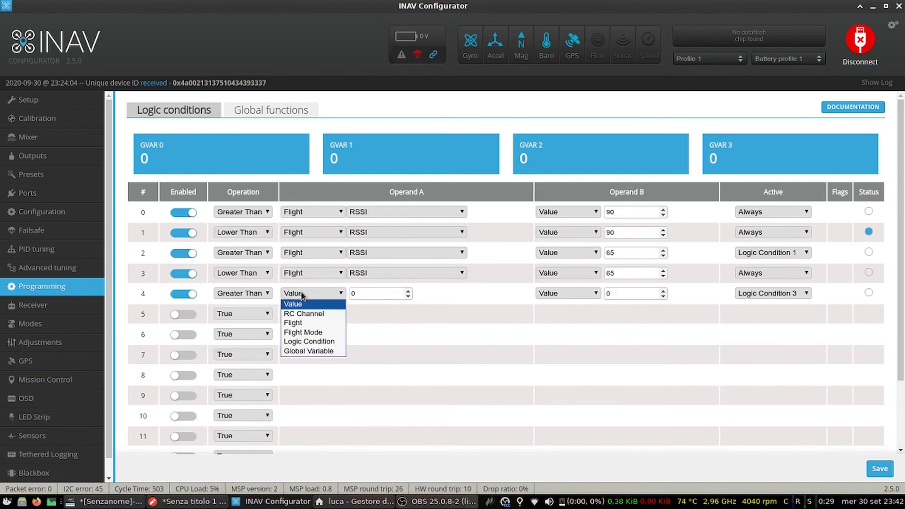
{"action": "left_click", "coordinate": [301, 323]}
{"action": "left_click", "coordinate": [396, 293]}
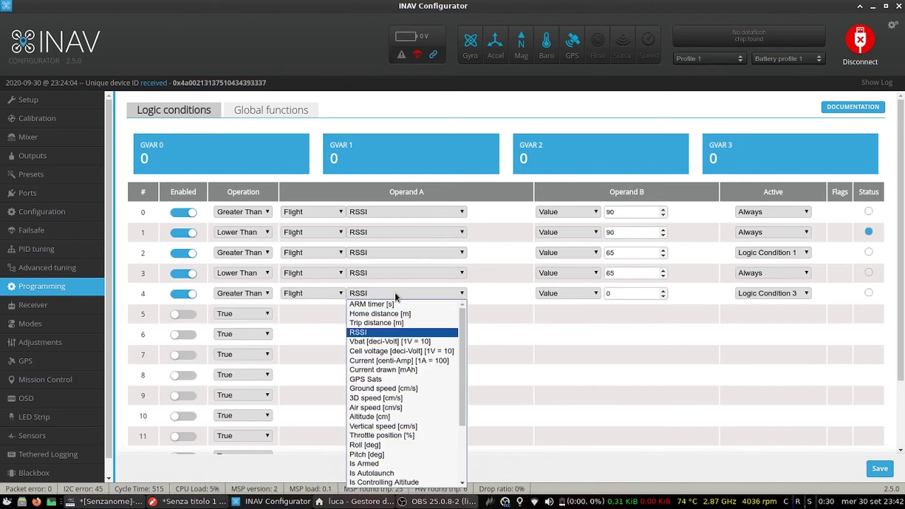
{"action": "left_click", "coordinate": [378, 332]}
Step: Set operand B of logic condition 4 to 50 and keep Logic Condition 3 as its activation
{"action": "left_click", "coordinate": [615, 297]}
{"action": "key", "text": "BackSpace"}
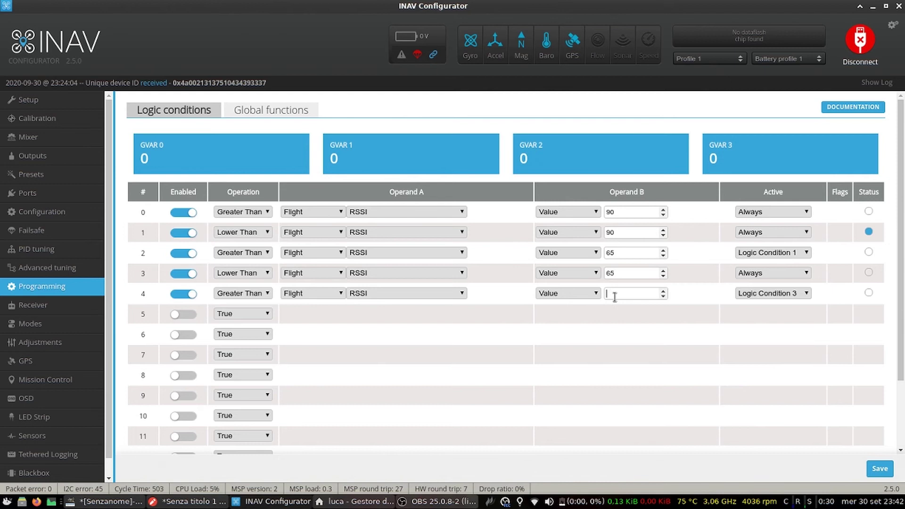
{"action": "left_click", "coordinate": [765, 293]}
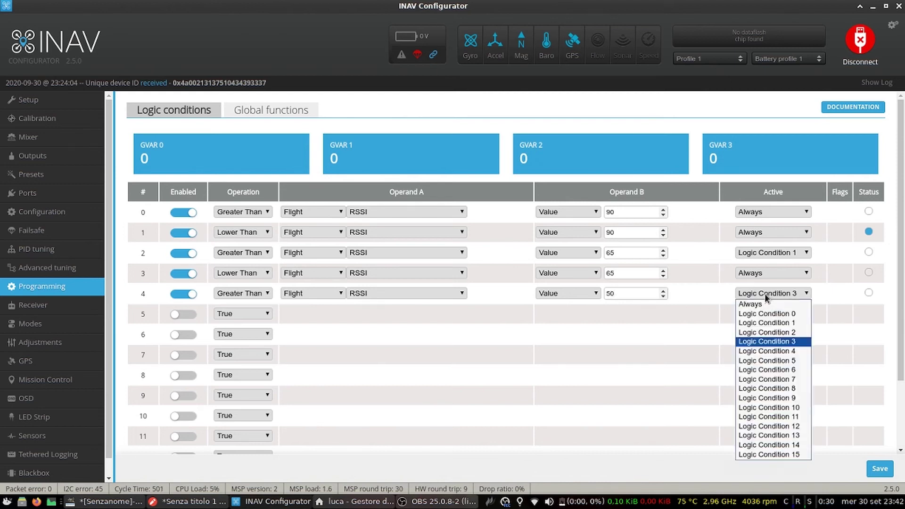
{"action": "left_click", "coordinate": [770, 294]}
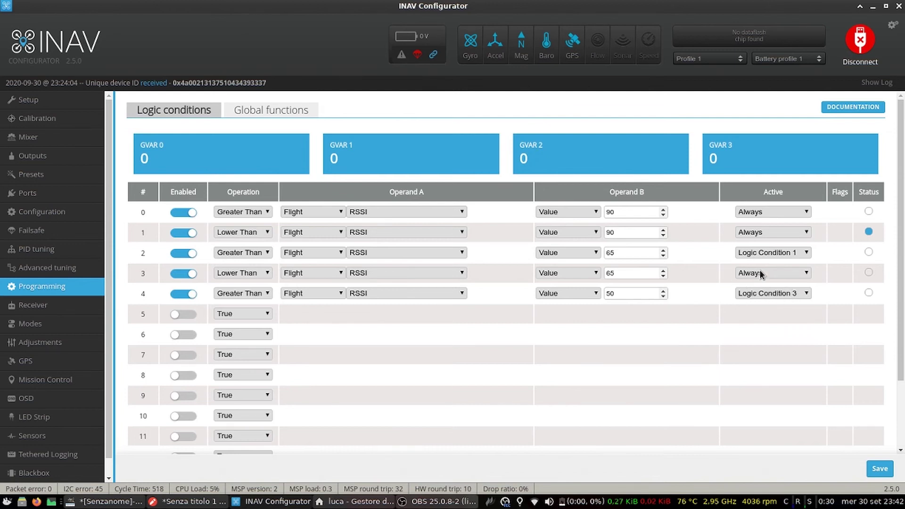
Step: Enable global function 2 and assign Logic Condition 3 as the activation of its SET VTX POWER LEVEL action
{"action": "left_click", "coordinate": [269, 111]}
{"action": "left_click", "coordinate": [185, 200]}
{"action": "left_click", "coordinate": [231, 200]}
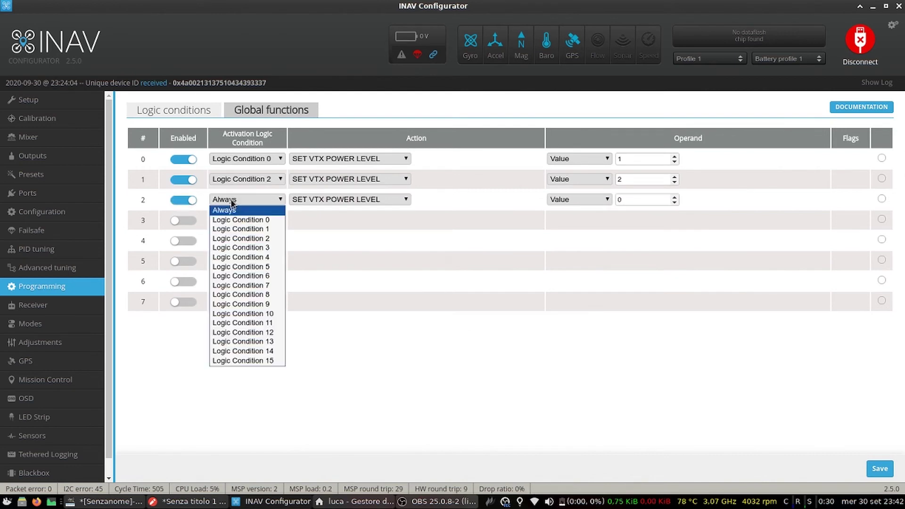
{"action": "left_click", "coordinate": [253, 247]}
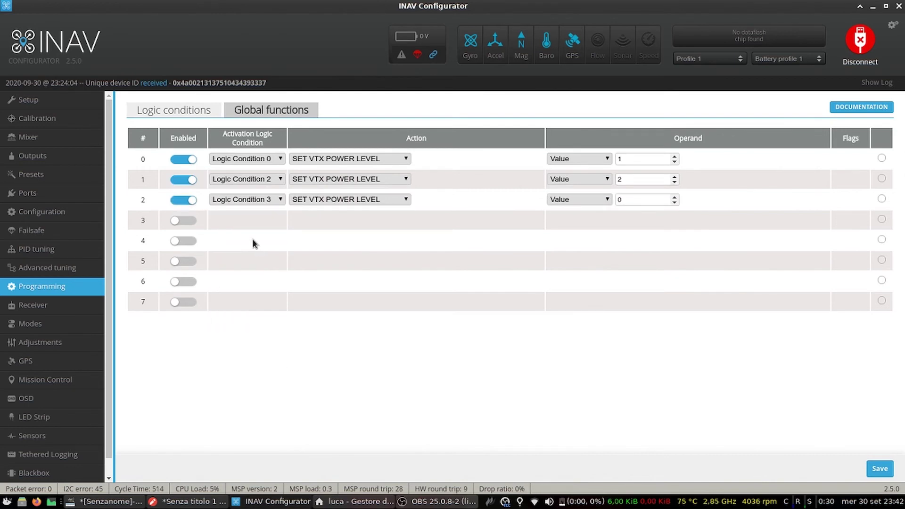
Step: Recheck the logic conditions, then change the activation of global function 2 to Logic Condition 4 and set its VTX power level to 3
{"action": "left_click", "coordinate": [162, 107]}
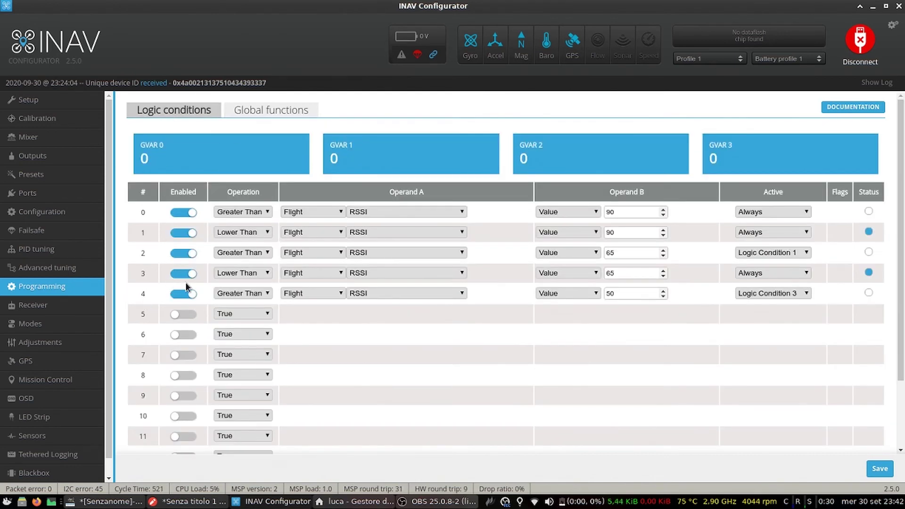
{"action": "left_click", "coordinate": [267, 112]}
{"action": "left_click", "coordinate": [240, 200]}
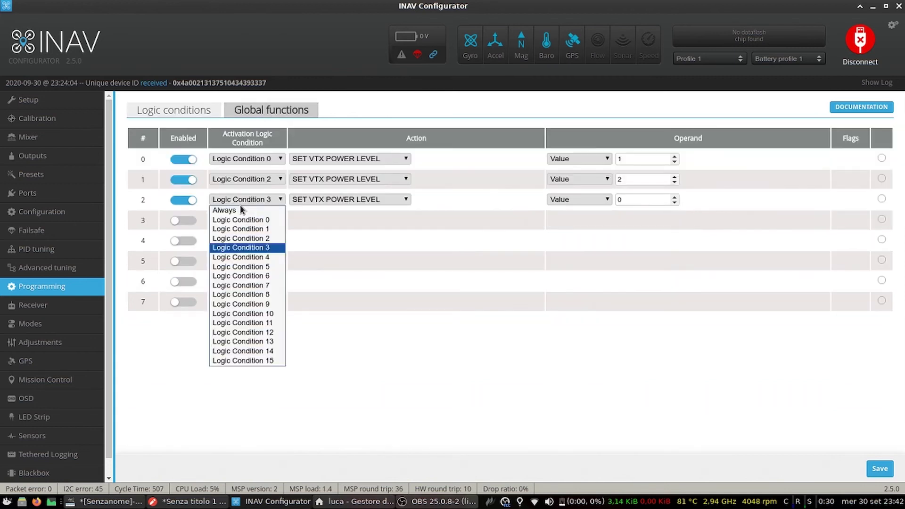
{"action": "left_click", "coordinate": [243, 257]}
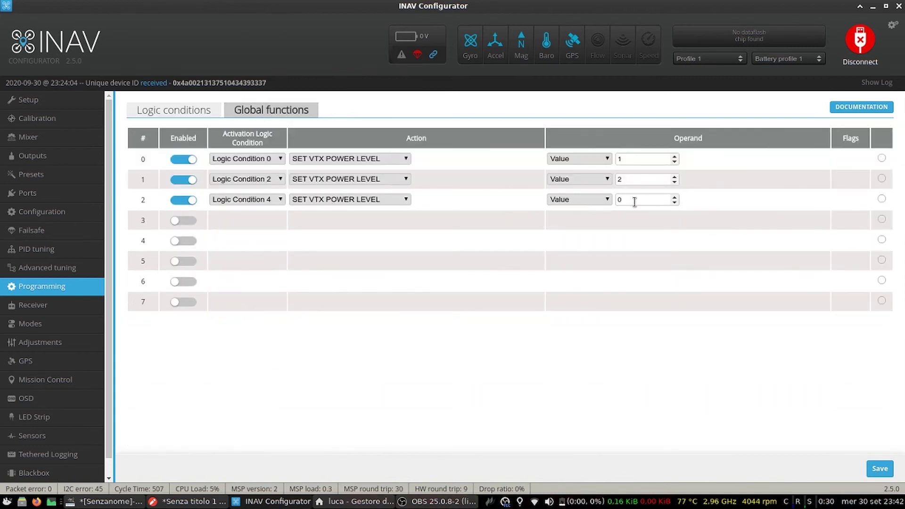
{"action": "type", "text": "3"}
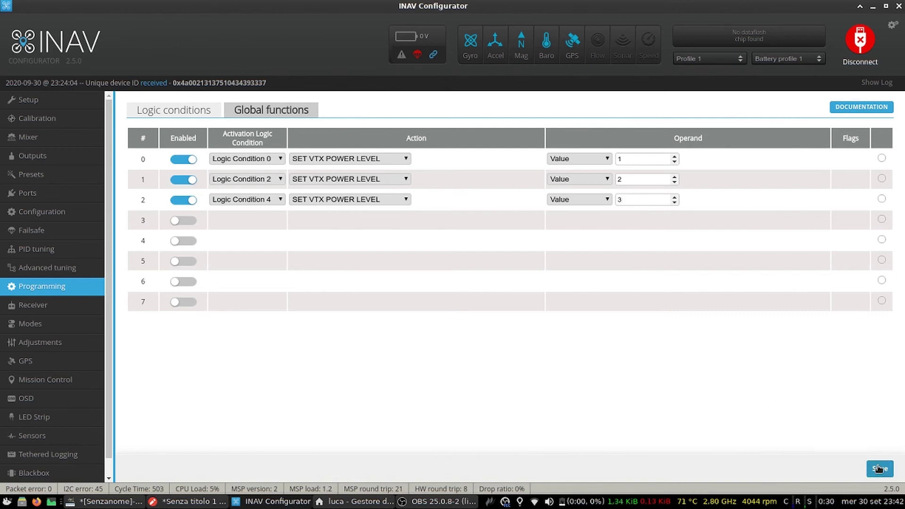
Step: Return to the logic conditions and check the fourth RSSI range and its VTX power level in the Mousepad note
{"action": "left_click", "coordinate": [170, 114]}
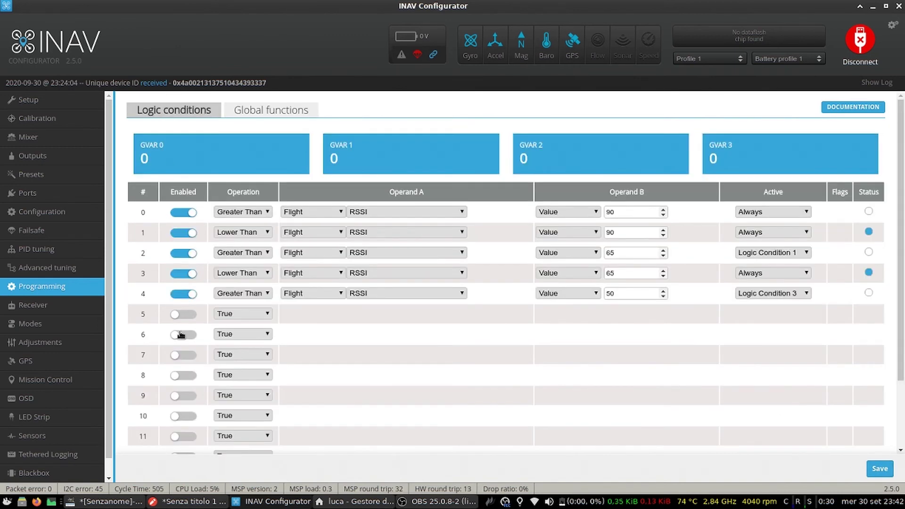
{"action": "left_click", "coordinate": [203, 502]}
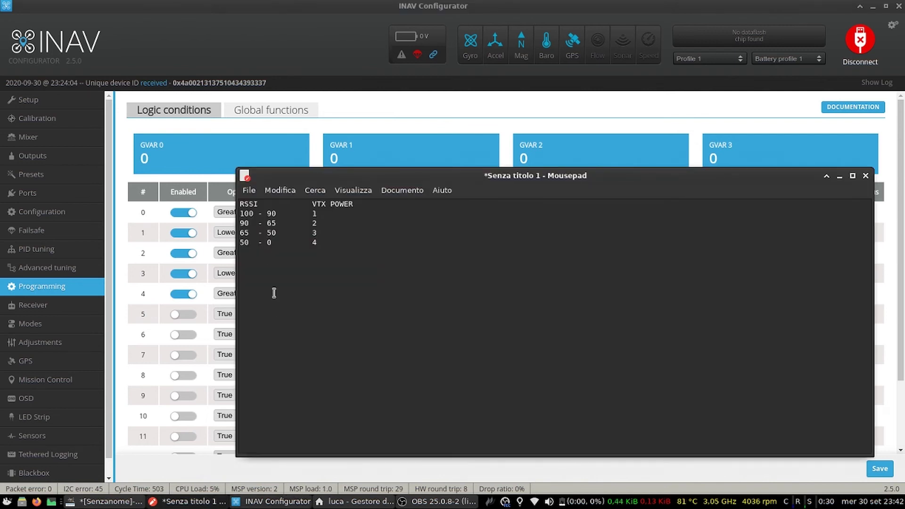
{"action": "double_click", "coordinate": [247, 243]}
{"action": "left_click", "coordinate": [278, 243]}
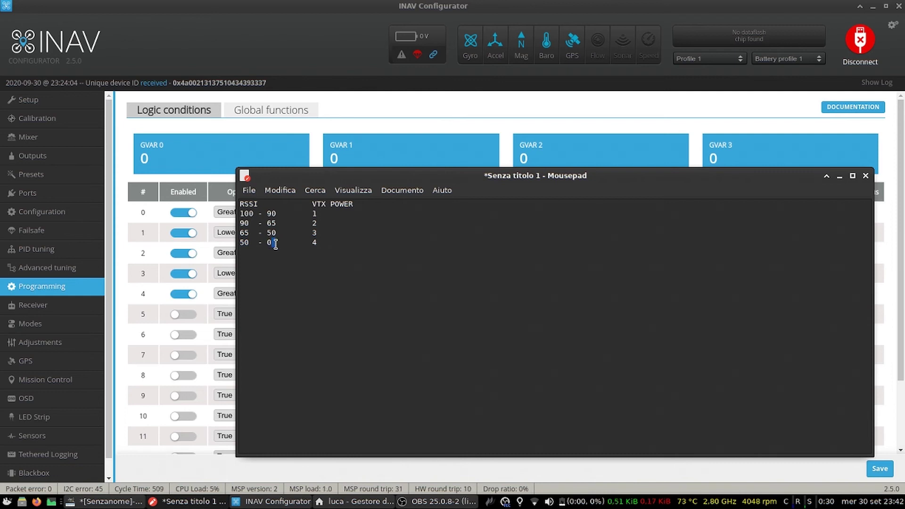
{"action": "left_click_drag", "start_coordinate": [324, 243], "coordinate": [310, 243]}
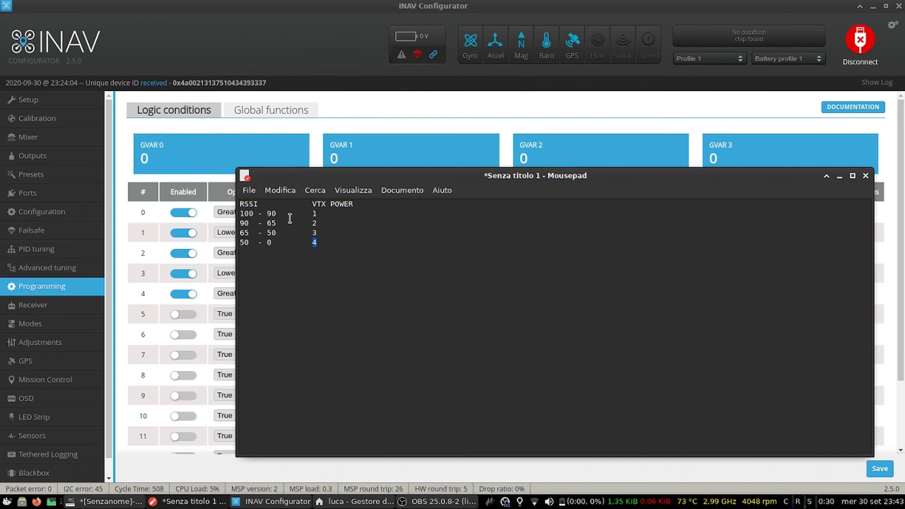
Step: Switch back to INAV Configurator, enable logic condition 5 and set its operation to Lower Than
{"action": "left_click", "coordinate": [355, 111]}
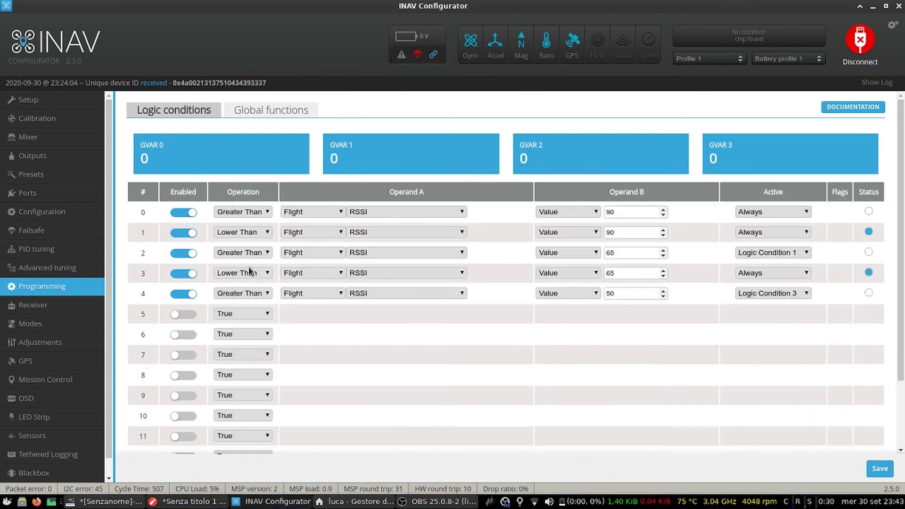
{"action": "left_click", "coordinate": [179, 314]}
{"action": "left_click", "coordinate": [228, 315]}
{"action": "key", "text": "Down"}
{"action": "key", "text": "Down"}
{"action": "key", "text": "Down"}
{"action": "key", "text": "Return"}
Step: Set operand A of logic condition 5 to the Flight value RSSI
{"action": "left_click", "coordinate": [321, 313]}
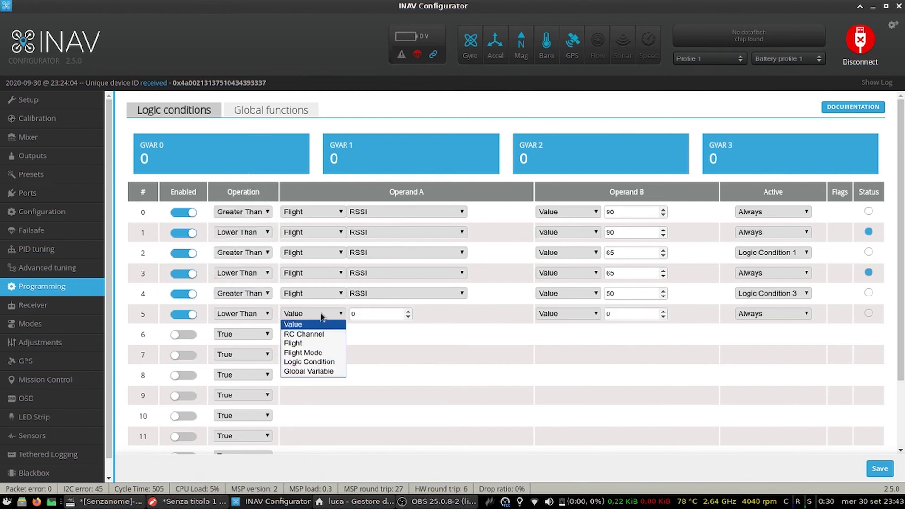
{"action": "key", "text": "Down"}
{"action": "key", "text": "Down"}
{"action": "key", "text": "Return"}
{"action": "left_click", "coordinate": [365, 314]}
{"action": "key", "text": "Down"}
{"action": "key", "text": "Down"}
{"action": "key", "text": "Down"}
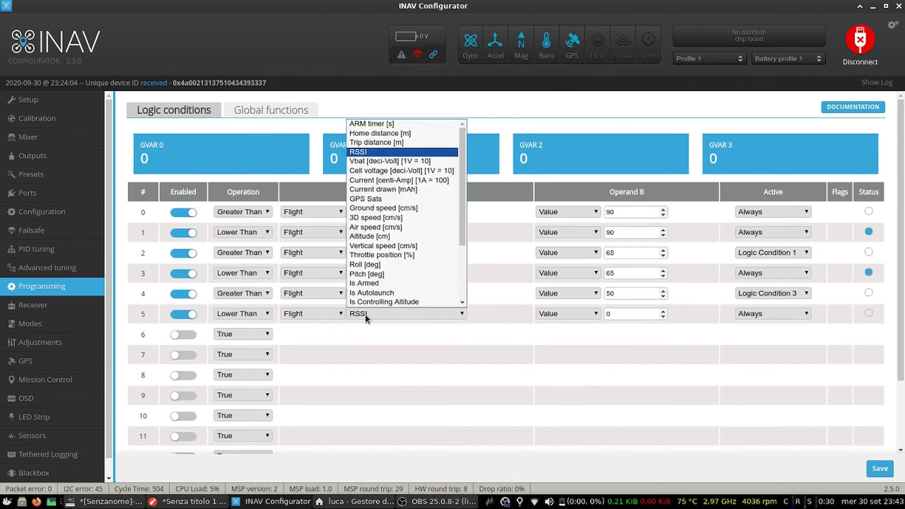
{"action": "key", "text": "Return"}
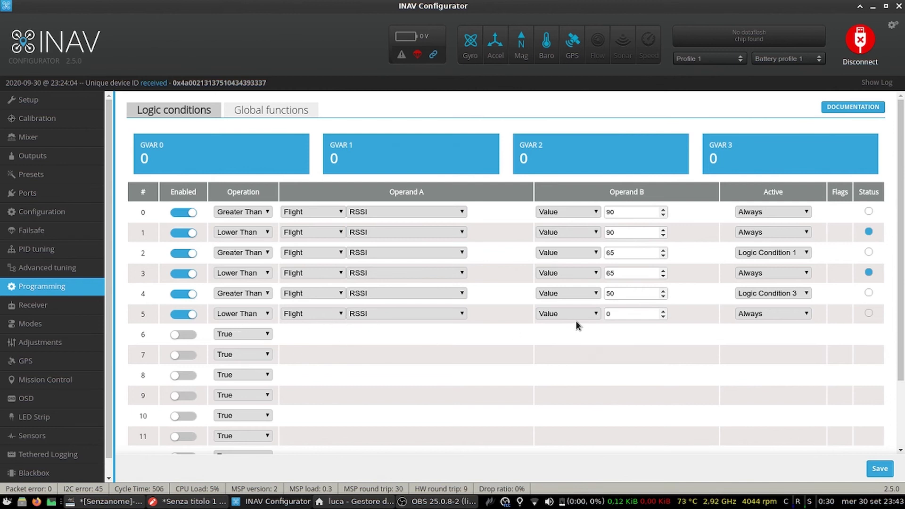
Step: Set operand B of logic condition 5 to 50, keep it always active and save the logic conditions
{"action": "left_click", "coordinate": [618, 314]}
{"action": "key", "text": "BackSpace"}
{"action": "type", "text": "50"}
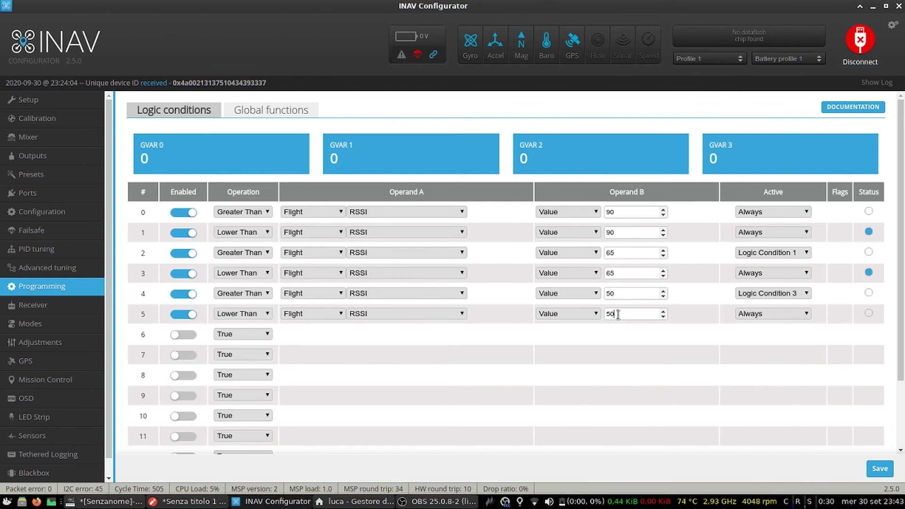
{"action": "left_click", "coordinate": [744, 315]}
{"action": "left_click", "coordinate": [765, 314]}
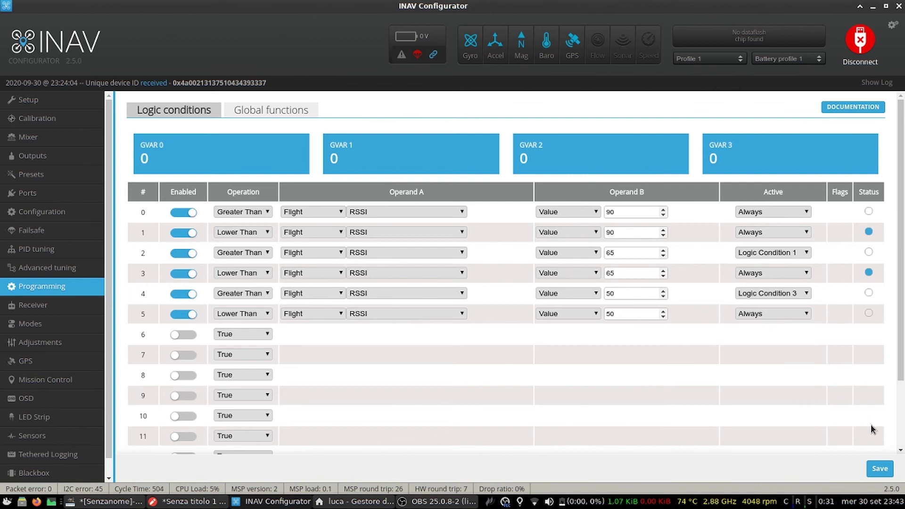
{"action": "left_click", "coordinate": [880, 468]}
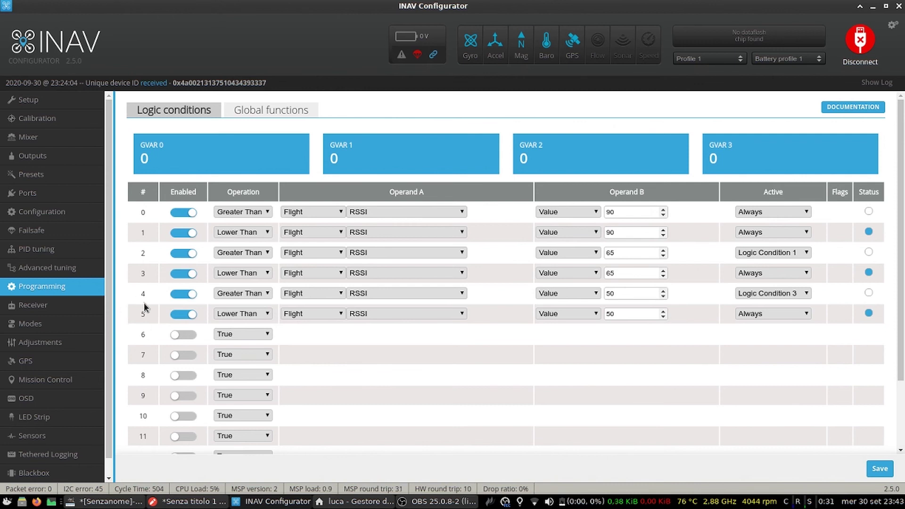
Step: Enable global function 3 with Logic Condition 5 activating VTX power level 4, and return to the logic conditions
{"action": "left_click", "coordinate": [249, 111]}
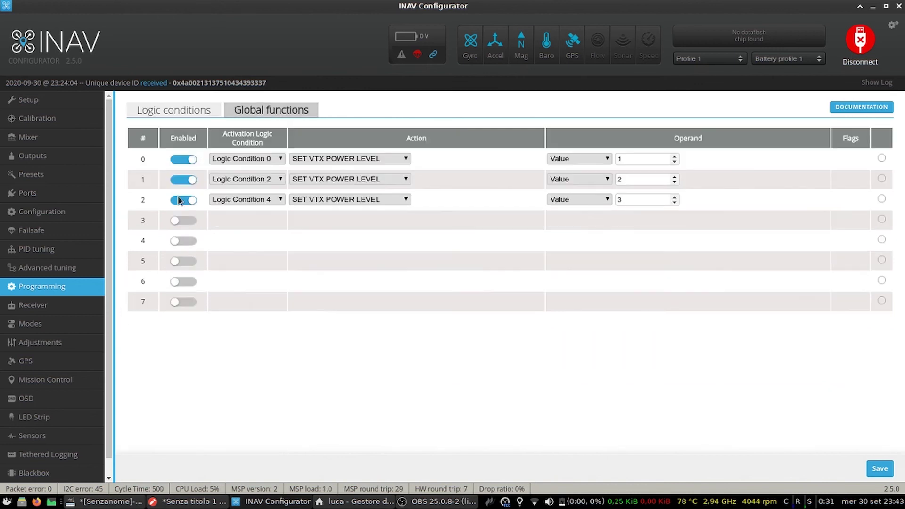
{"action": "left_click", "coordinate": [182, 221]}
{"action": "left_click", "coordinate": [227, 219]}
{"action": "left_click", "coordinate": [245, 287]}
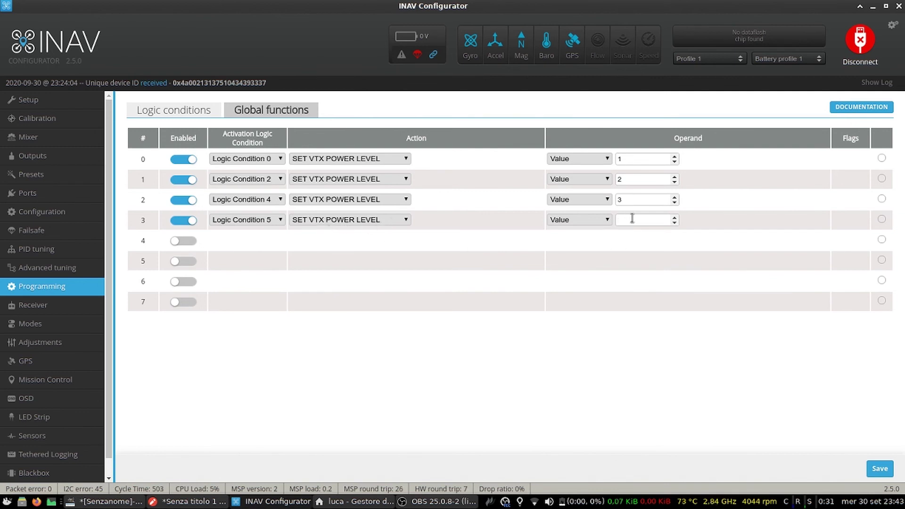
{"action": "type", "text": "4"}
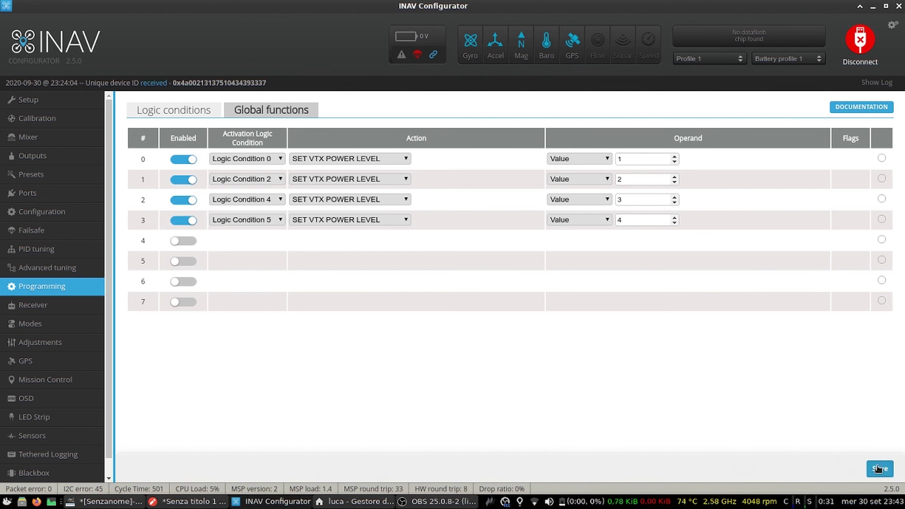
{"action": "left_click", "coordinate": [147, 111]}
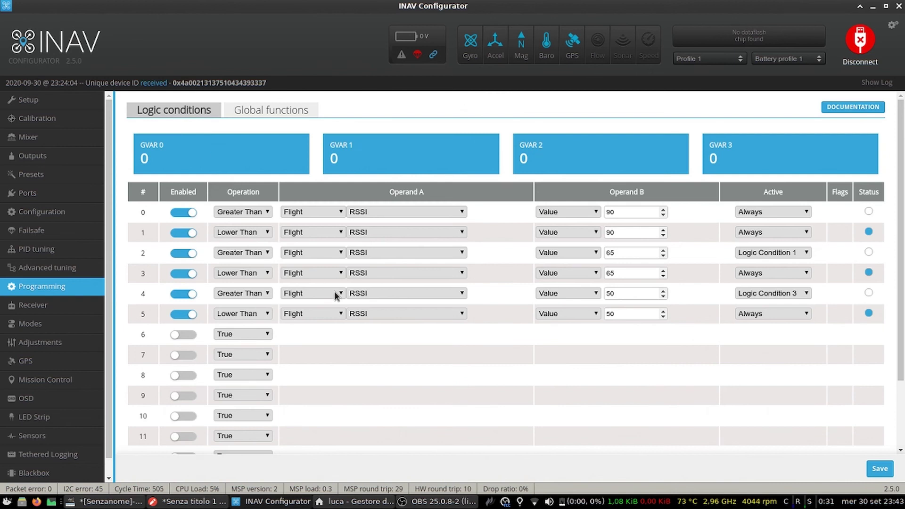